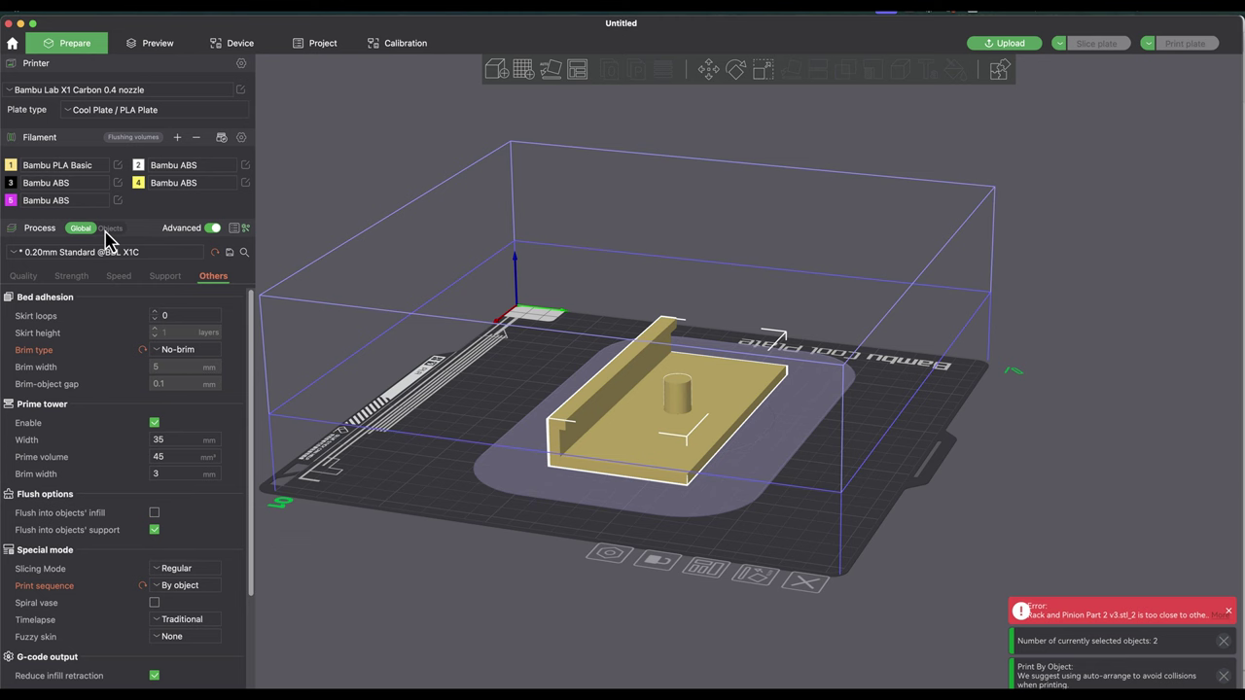
- List the plate's objects and separate the two parts, moving the pin clear of the bracket and the bracket to the opposite side
{"action": "left_click", "coordinate": [109, 229]}
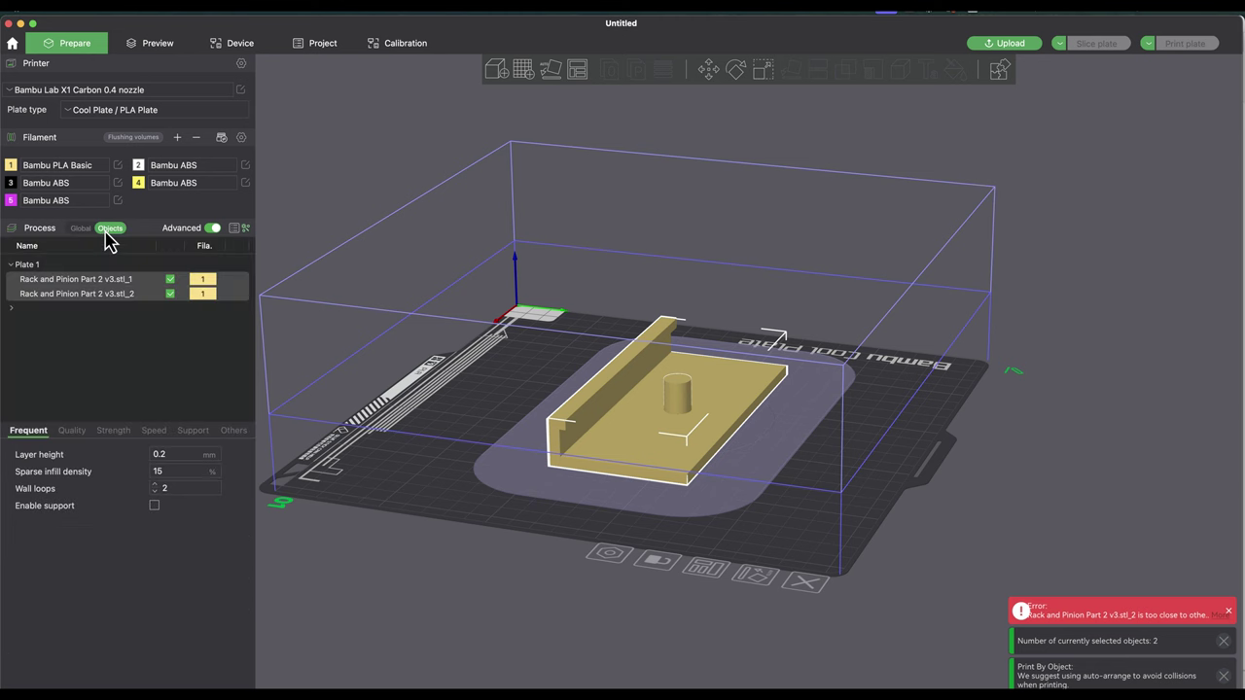
{"action": "left_click", "coordinate": [109, 331]}
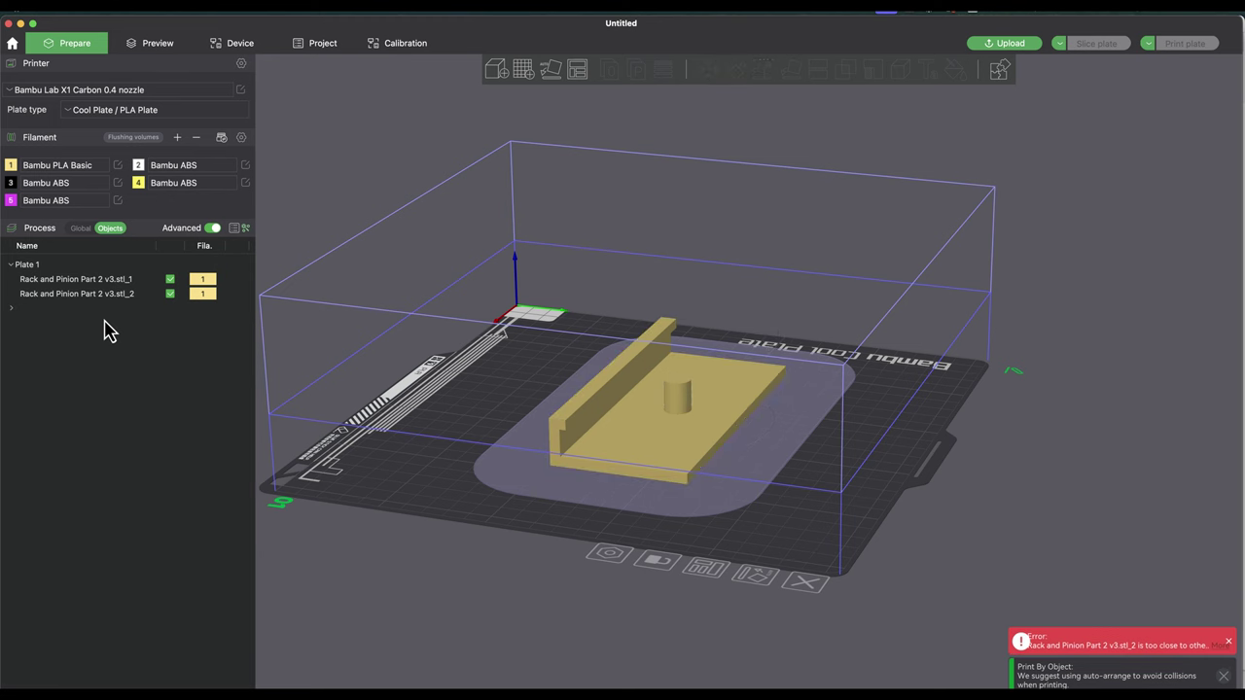
{"action": "left_click_drag", "start_coordinate": [686, 409], "coordinate": [831, 384]}
{"action": "left_click_drag", "start_coordinate": [685, 430], "coordinate": [583, 420]}
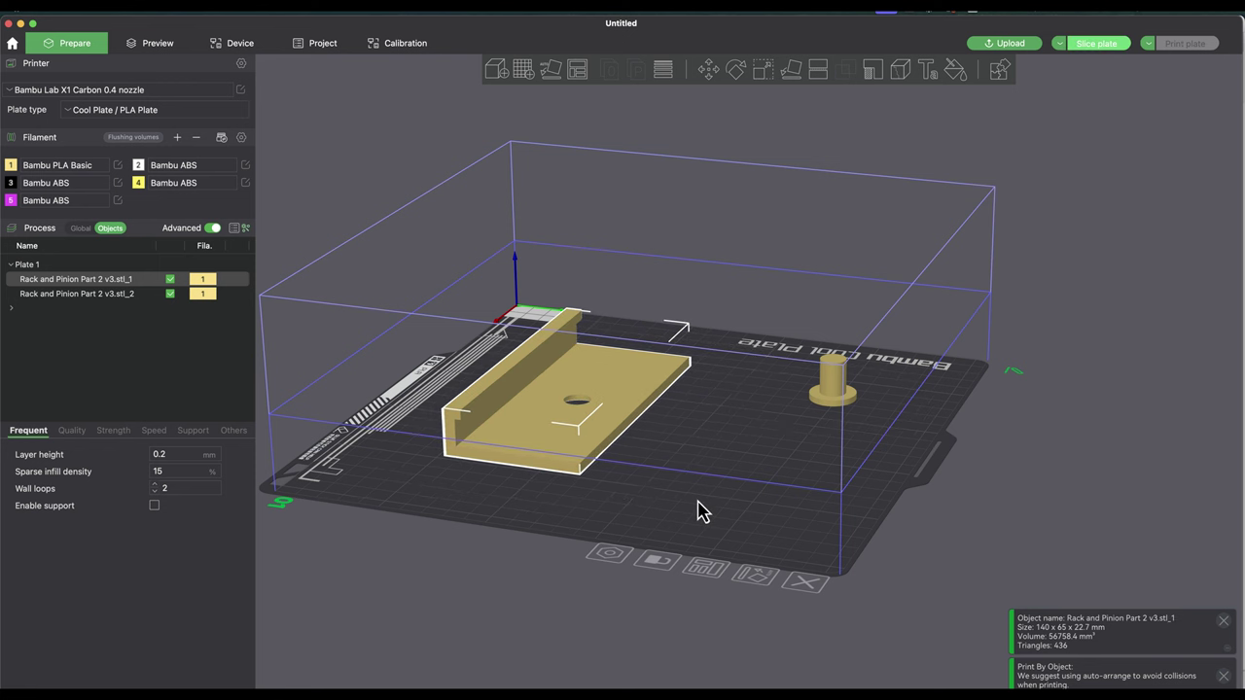
{"action": "left_click_drag", "start_coordinate": [697, 509], "coordinate": [739, 482]}
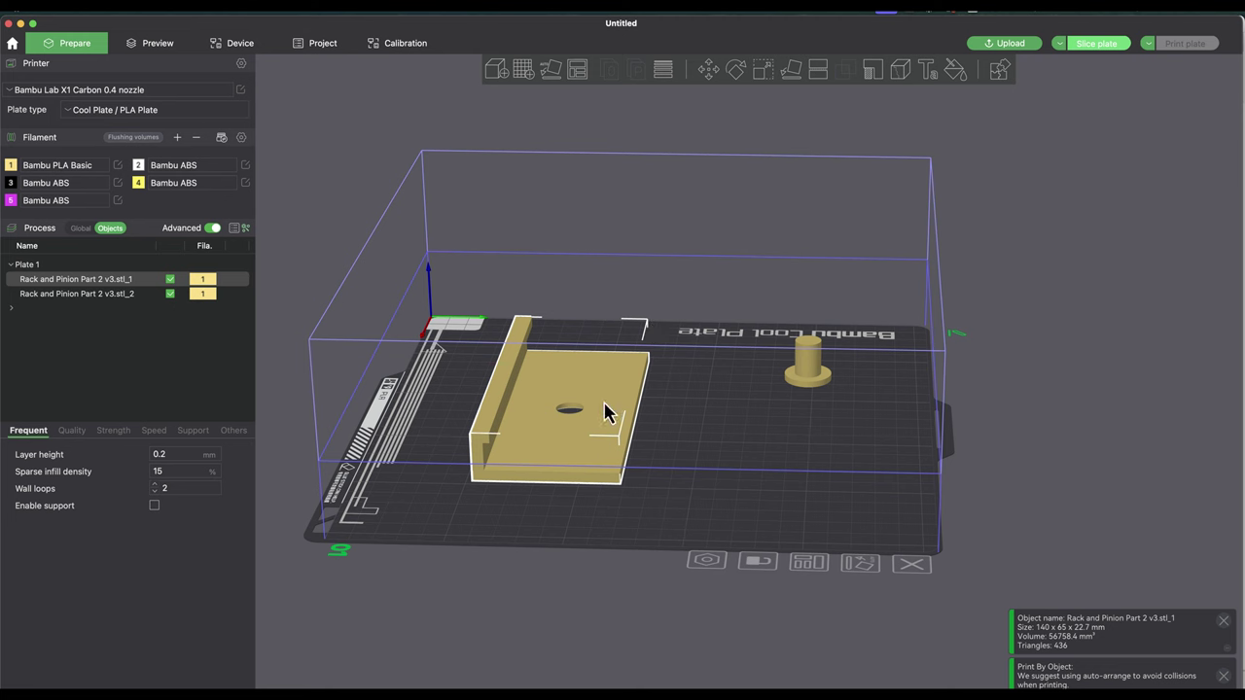
- Auto-orient the bracket so it stands on its long edge
{"action": "left_click", "coordinate": [556, 68]}
{"action": "left_click", "coordinate": [731, 417]}
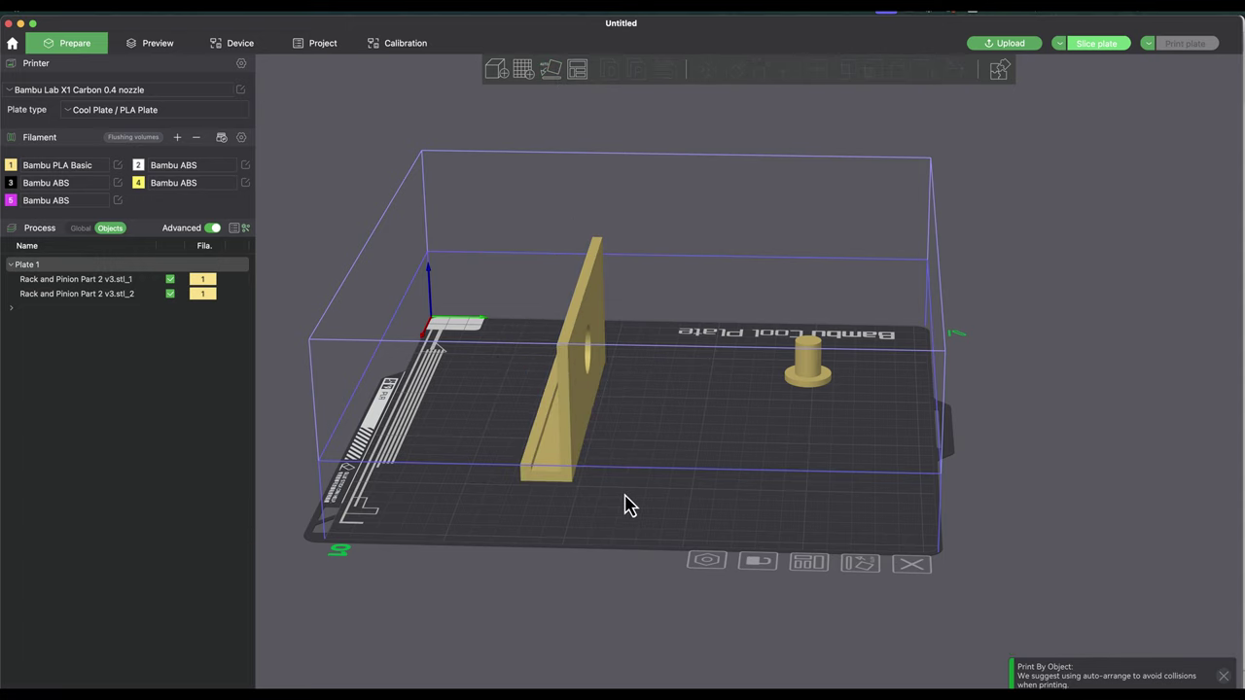
{"action": "left_click_drag", "start_coordinate": [614, 525], "coordinate": [778, 465]}
- Lay the bracket on its narrow end face so that it stands upright on the plate
{"action": "left_click", "coordinate": [744, 264]}
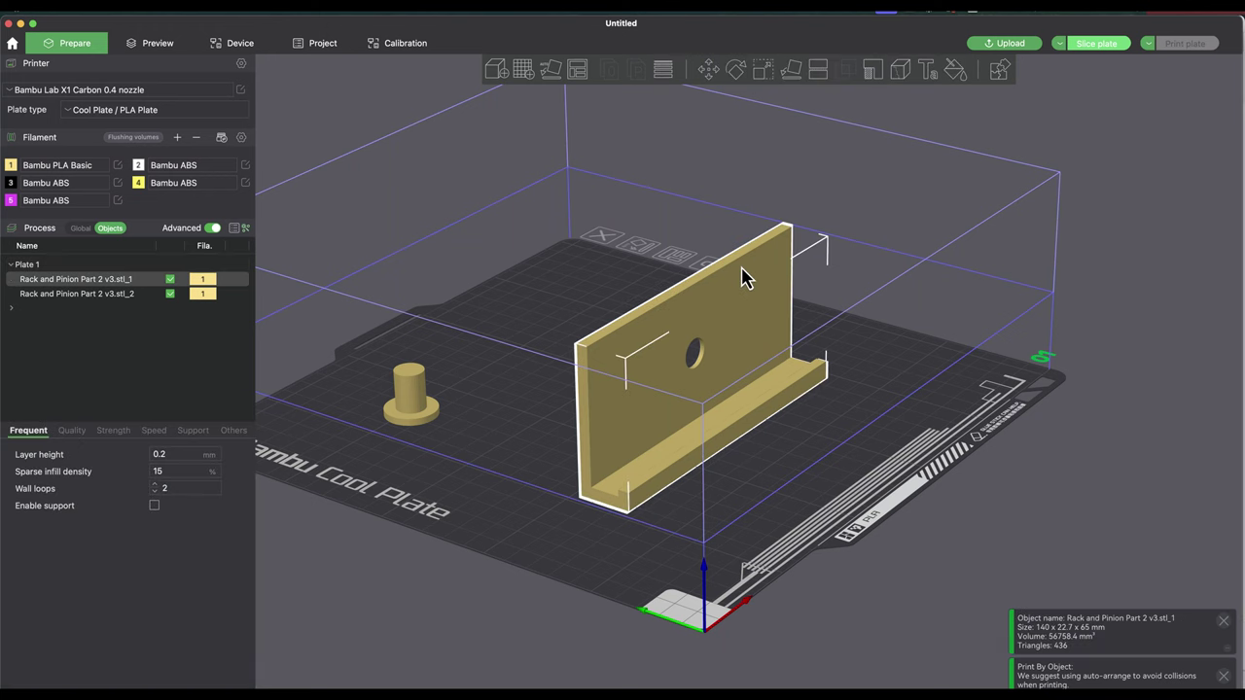
{"action": "left_click", "coordinate": [798, 78]}
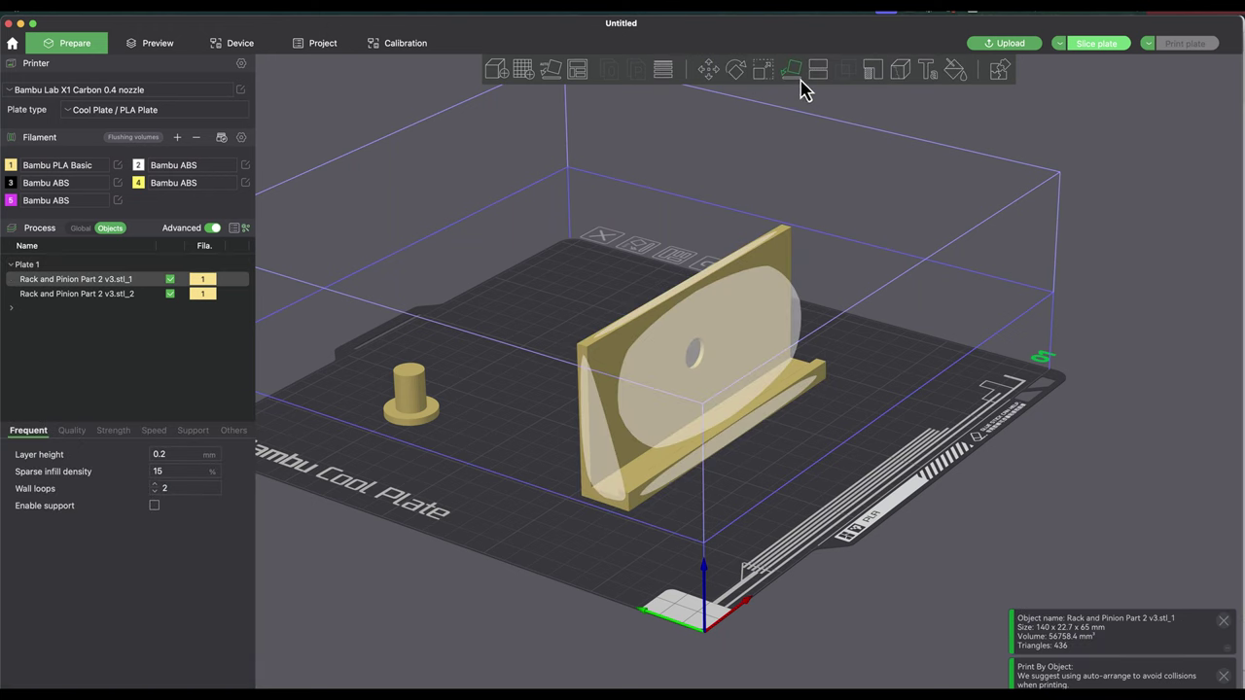
{"action": "left_click", "coordinate": [586, 455]}
{"action": "left_click_drag", "start_coordinate": [637, 499], "coordinate": [707, 449]}
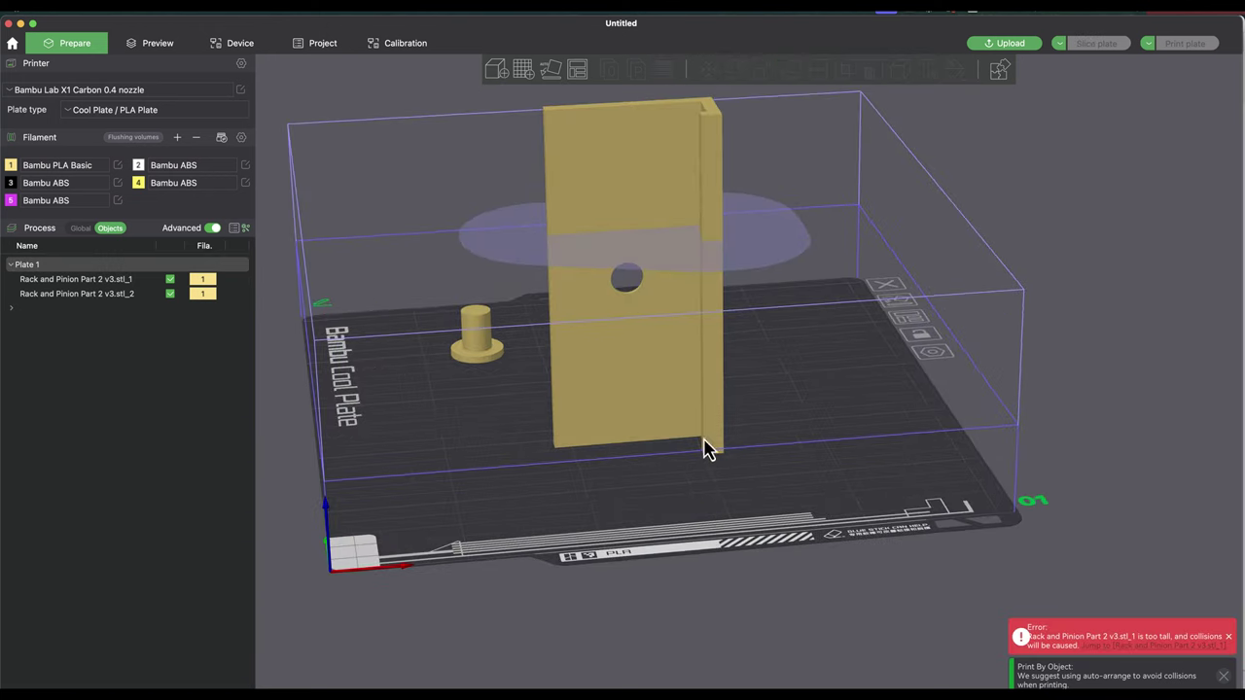
{"action": "scroll", "coordinate": [739, 503], "scroll_direction": "up", "scroll_amount": 3}
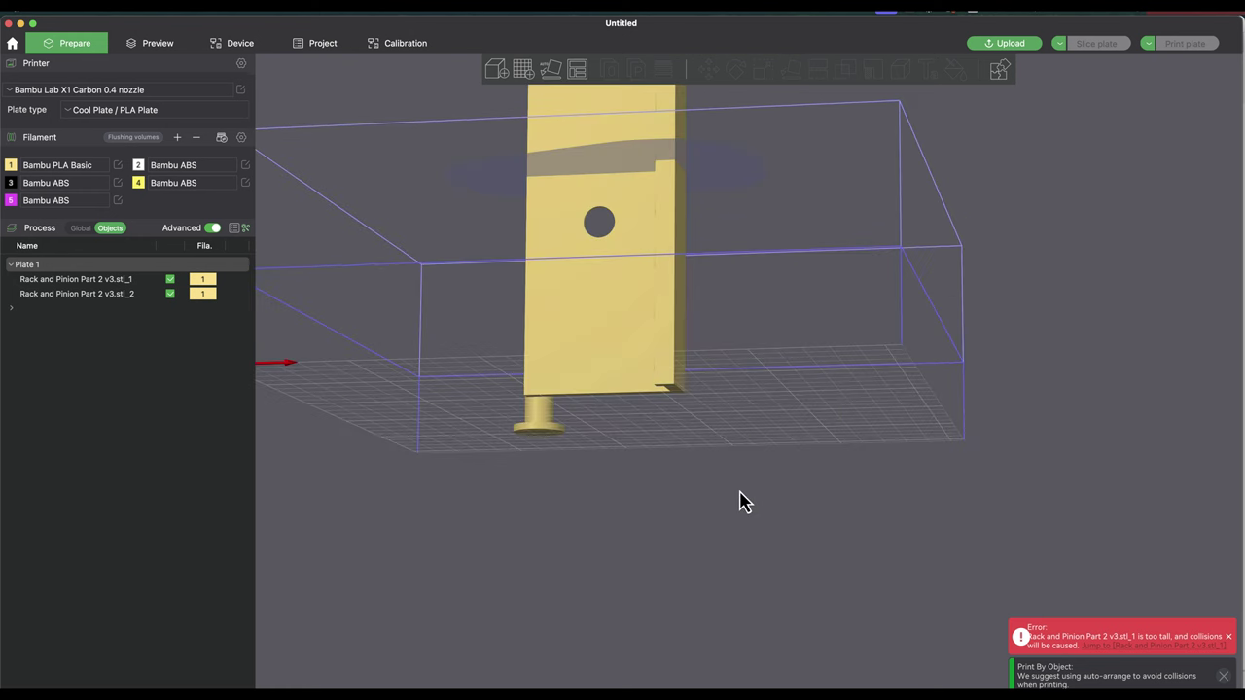
{"action": "left_click_drag", "start_coordinate": [656, 394], "coordinate": [833, 294]}
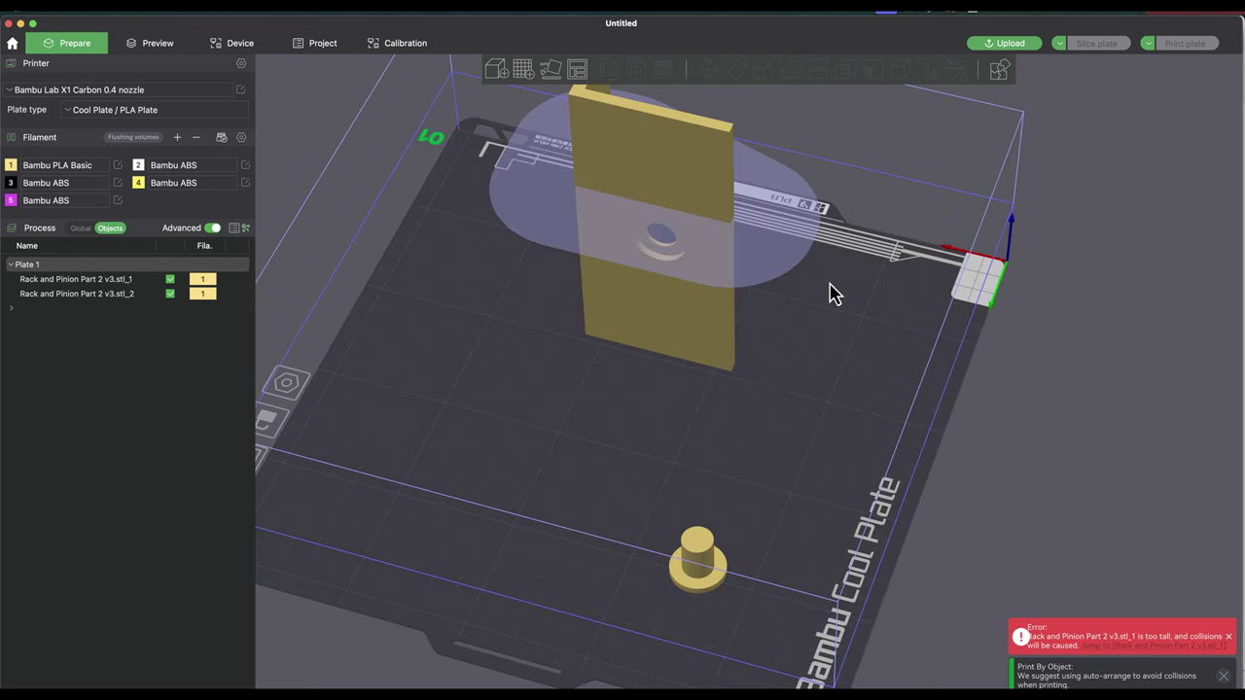
- Auto-orient the upright bracket, and lay it flat on its large face with the hole
{"action": "left_click", "coordinate": [561, 90]}
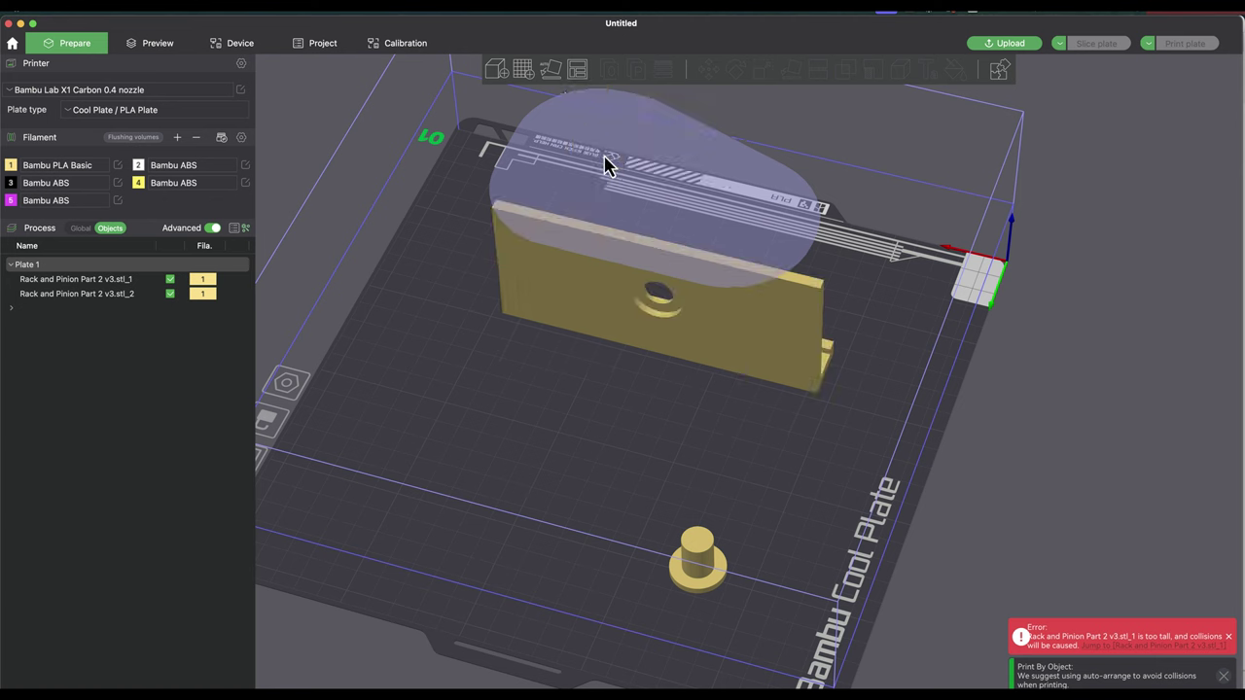
{"action": "left_click", "coordinate": [670, 312]}
{"action": "left_click", "coordinate": [790, 69]}
{"action": "left_click", "coordinate": [699, 360]}
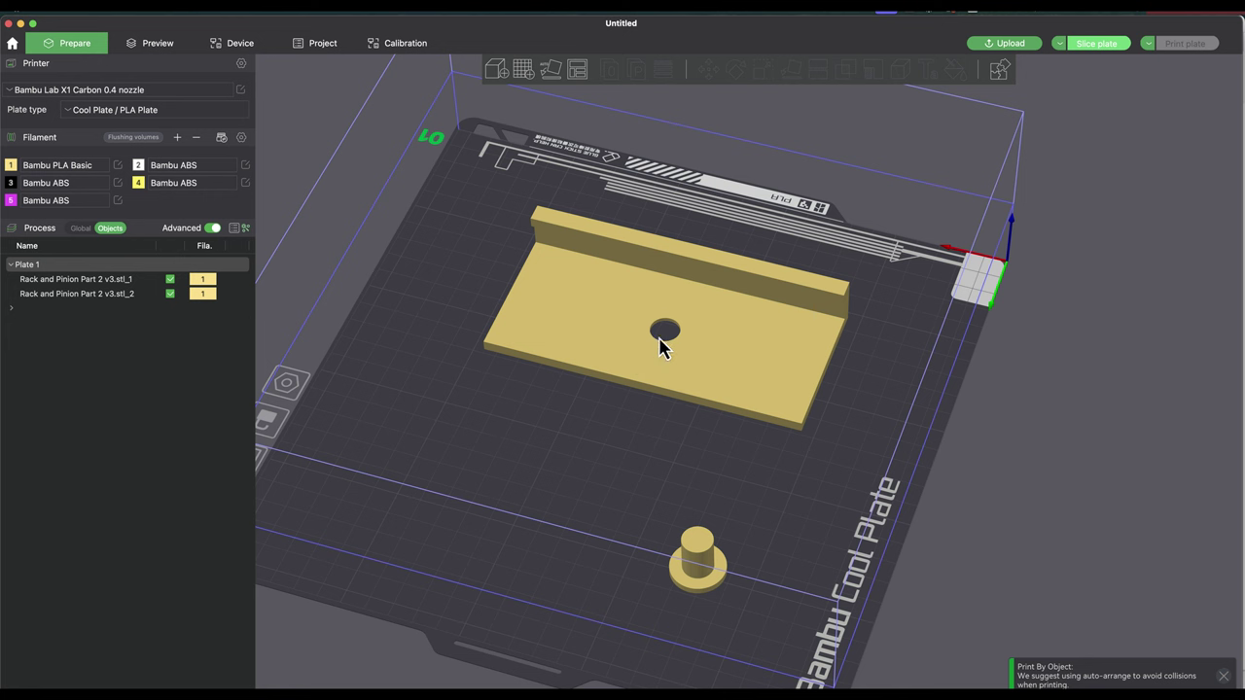
- Examine the flat-lying bracket's underside around the recessed hole and along the side rail
{"action": "left_click_drag", "start_coordinate": [676, 447], "coordinate": [675, 422]}
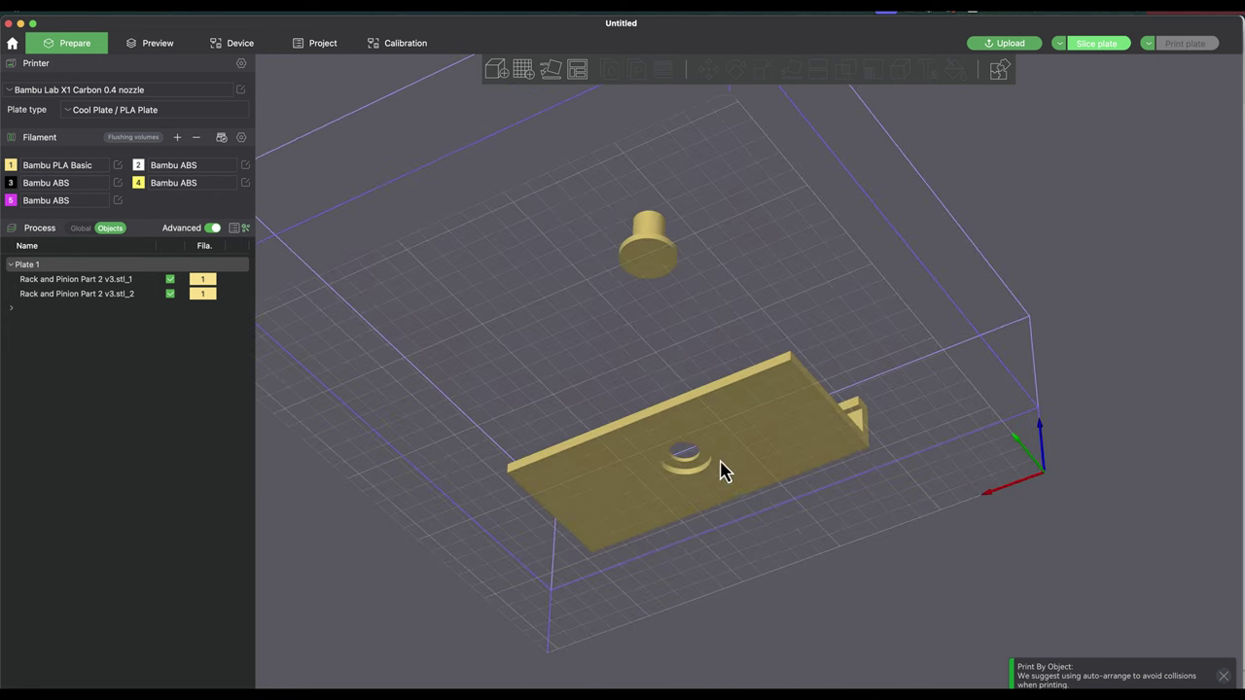
{"action": "scroll", "coordinate": [961, 342], "scroll_direction": "up", "scroll_amount": 8}
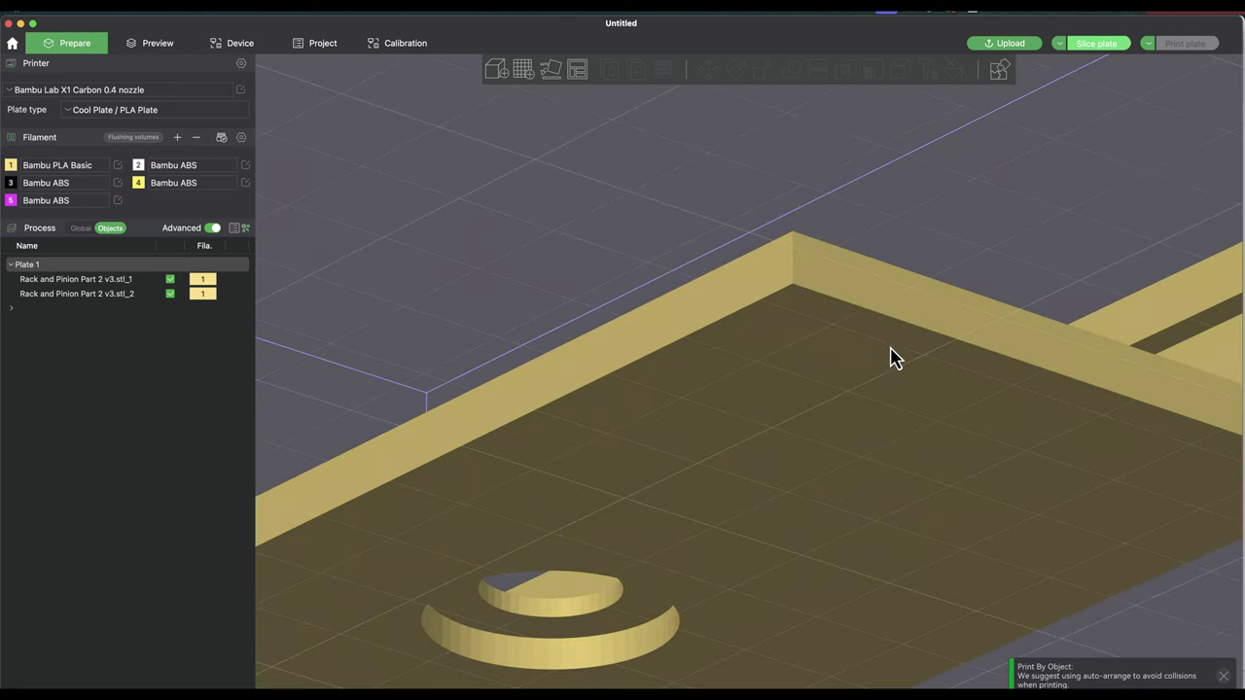
{"action": "scroll", "coordinate": [671, 384], "scroll_direction": "down", "scroll_amount": 2}
{"action": "left_click", "coordinate": [671, 384]}
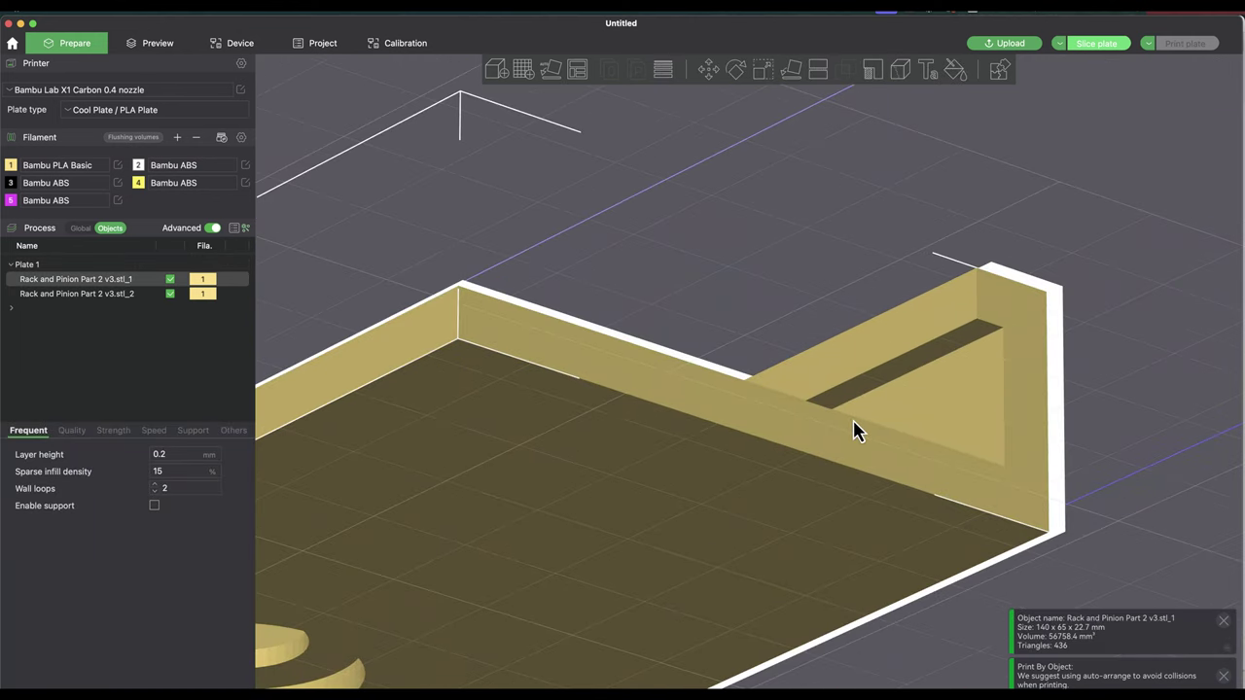
{"action": "scroll", "coordinate": [856, 429], "scroll_direction": "down", "scroll_amount": 5}
{"action": "left_click_drag", "start_coordinate": [863, 408], "coordinate": [903, 432]}
{"action": "left_click", "coordinate": [904, 432]}
{"action": "left_click", "coordinate": [742, 411]}
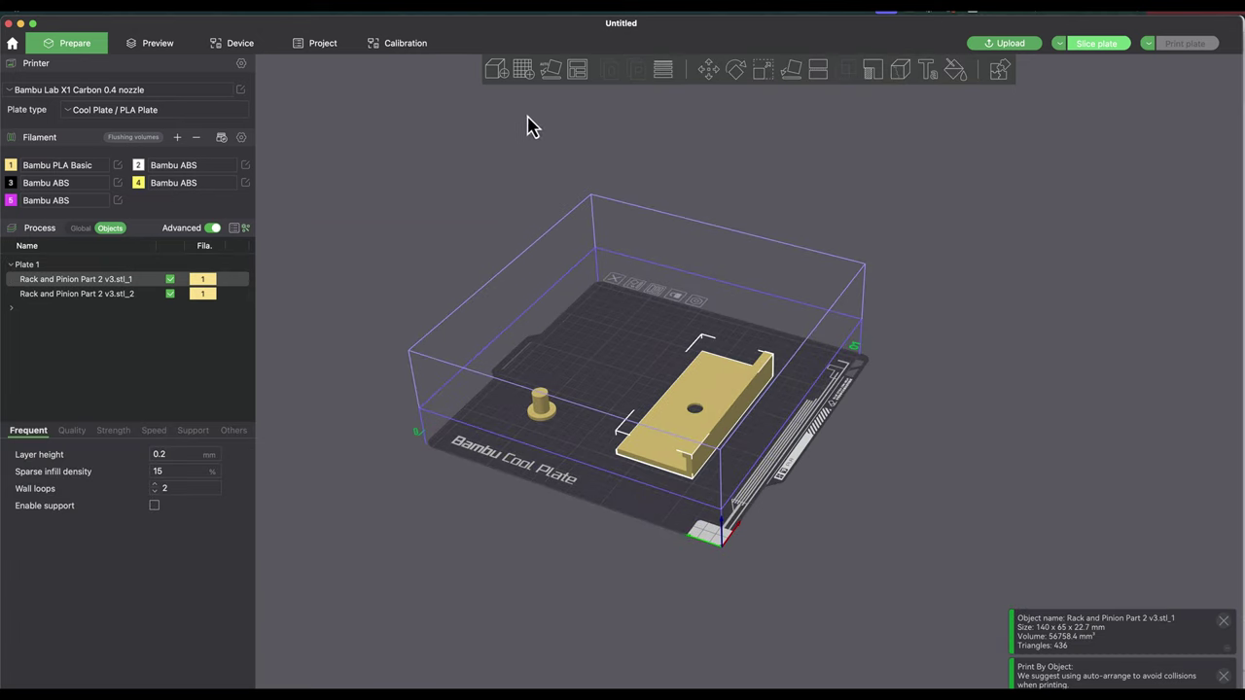
- Auto-orient the flat-lying bracket back onto its long edge
{"action": "left_click", "coordinate": [550, 78]}
{"action": "left_click", "coordinate": [839, 472]}
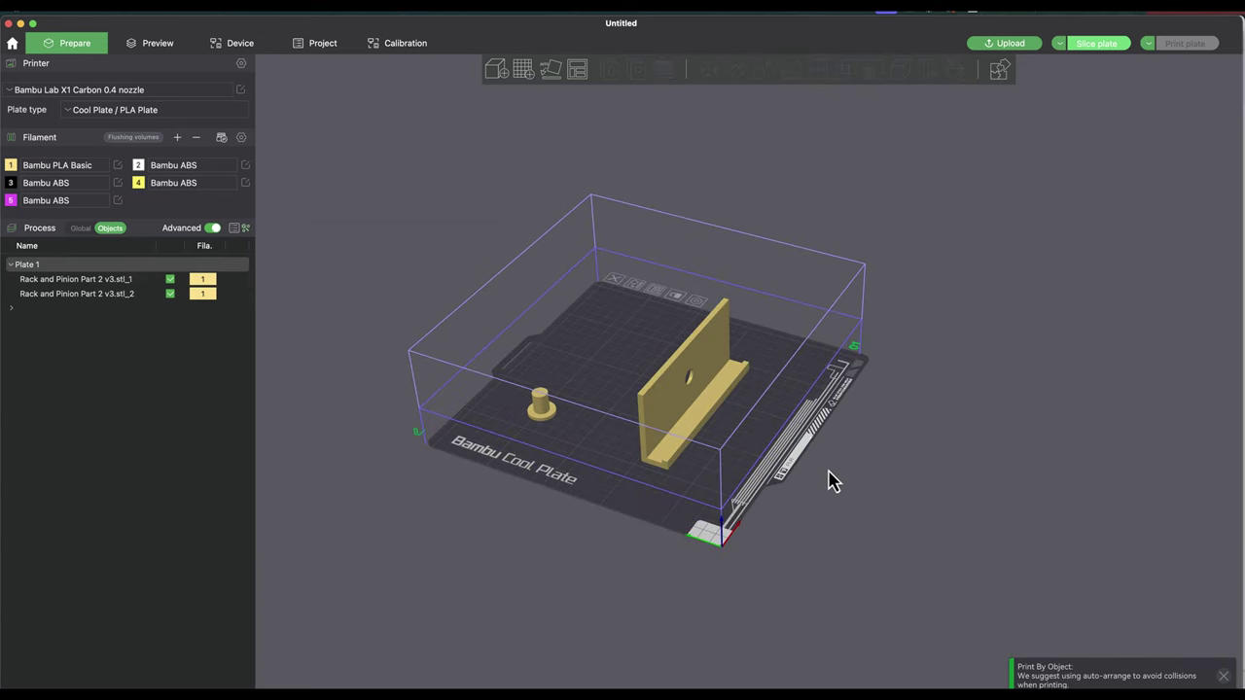
{"action": "left_click_drag", "start_coordinate": [827, 475], "coordinate": [843, 484]}
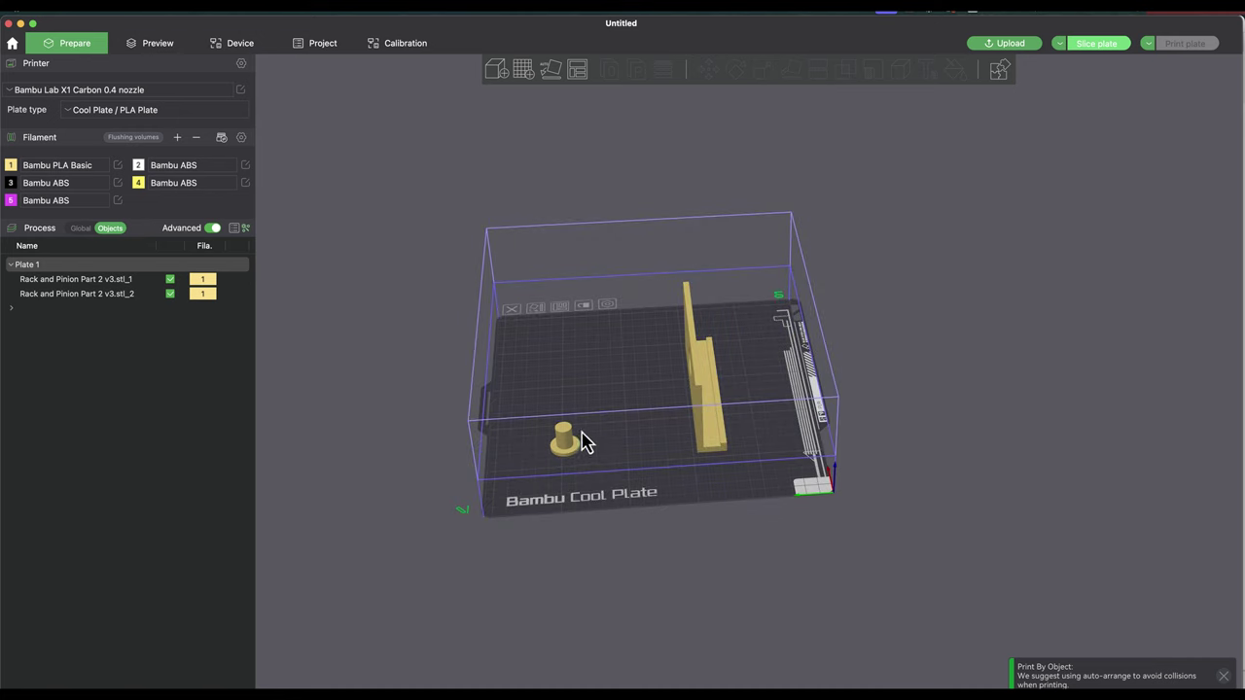
- Move the pin away from the Bambu Cool Plate lettering, toward the middle of the plate
{"action": "scroll", "coordinate": [555, 464], "scroll_direction": "up", "scroll_amount": 3}
{"action": "left_click", "coordinate": [390, 523]}
{"action": "left_click_drag", "start_coordinate": [389, 523], "coordinate": [431, 406]}
{"action": "scroll", "coordinate": [480, 436], "scroll_direction": "down", "scroll_amount": 5}
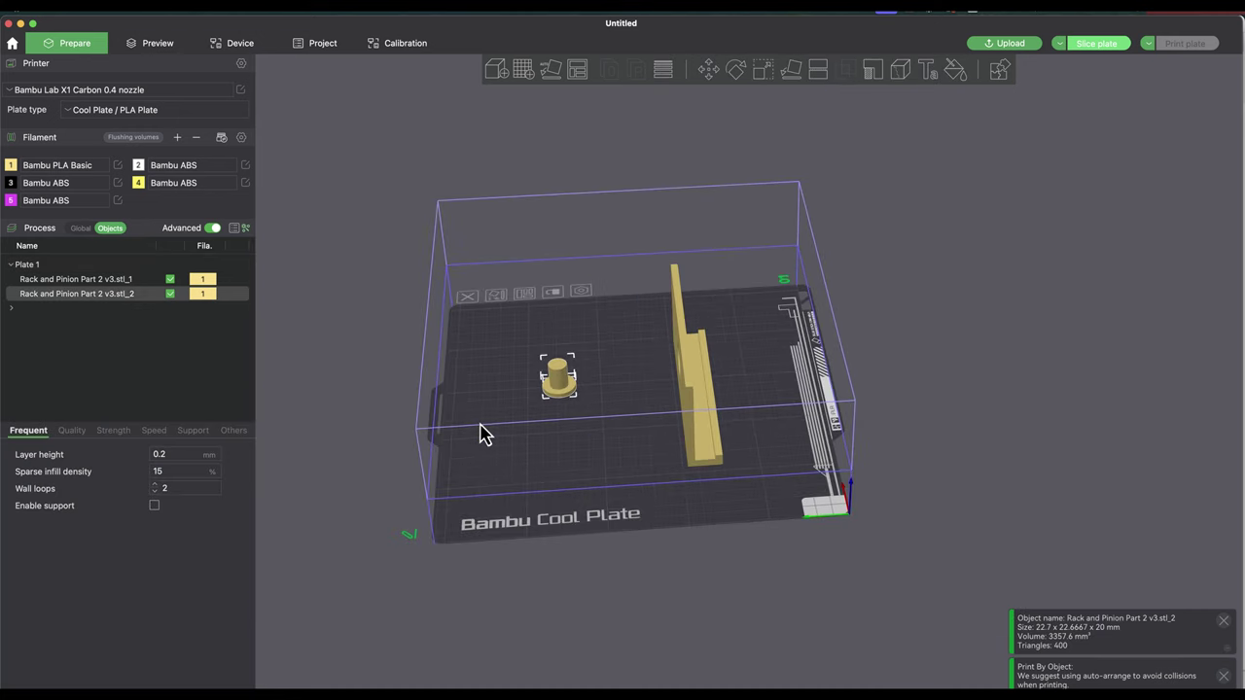
- Auto-arrange all objects, allowing multiple materials on the same plate and avoiding the extrusion calibration region
{"action": "right_click", "coordinate": [576, 72]}
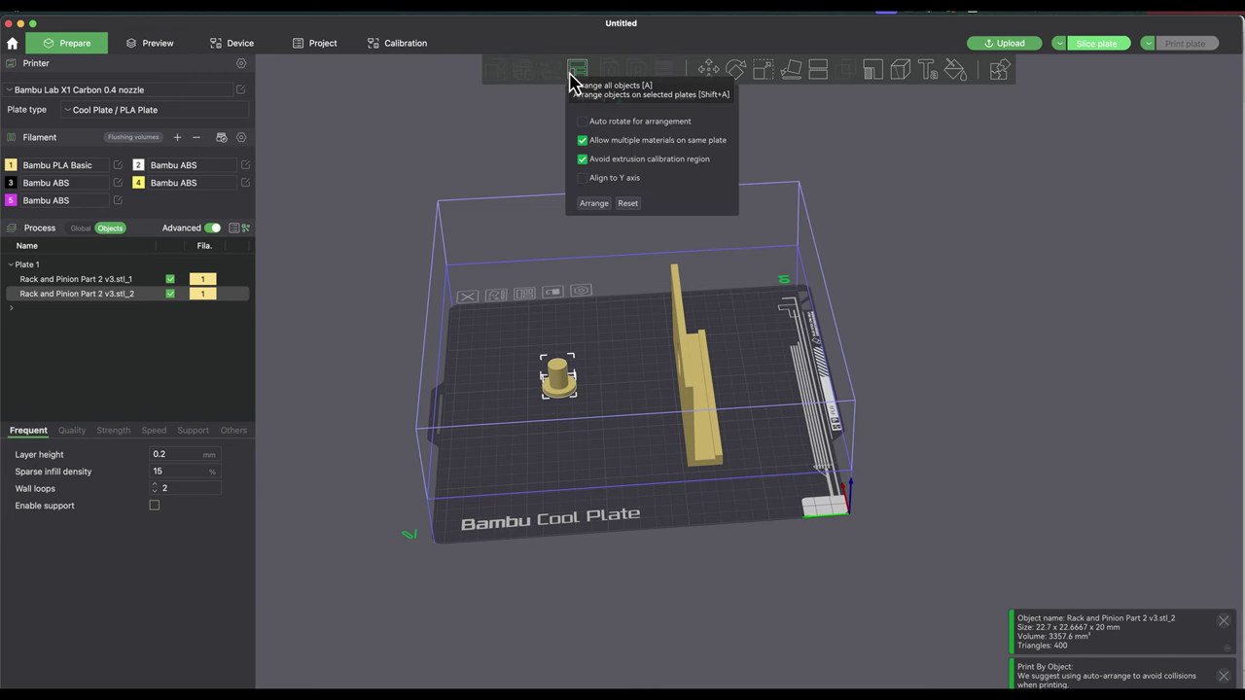
{"action": "left_click", "coordinate": [591, 204]}
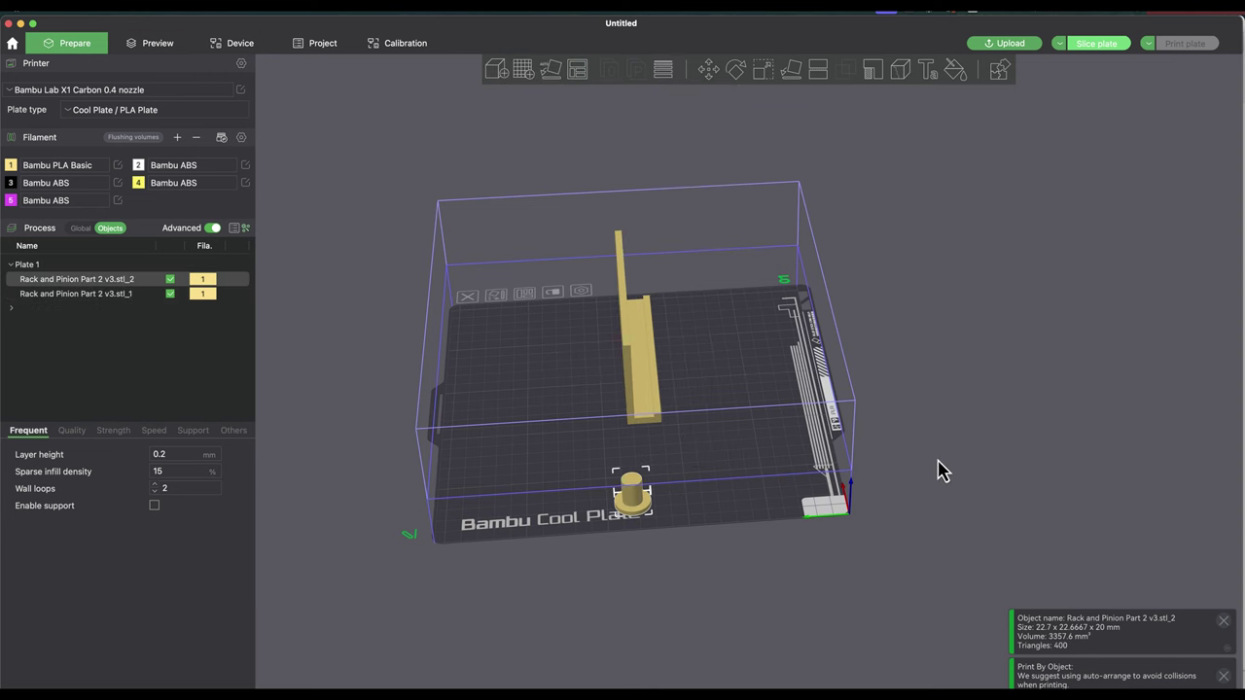
{"action": "left_click_drag", "start_coordinate": [987, 470], "coordinate": [955, 471]}
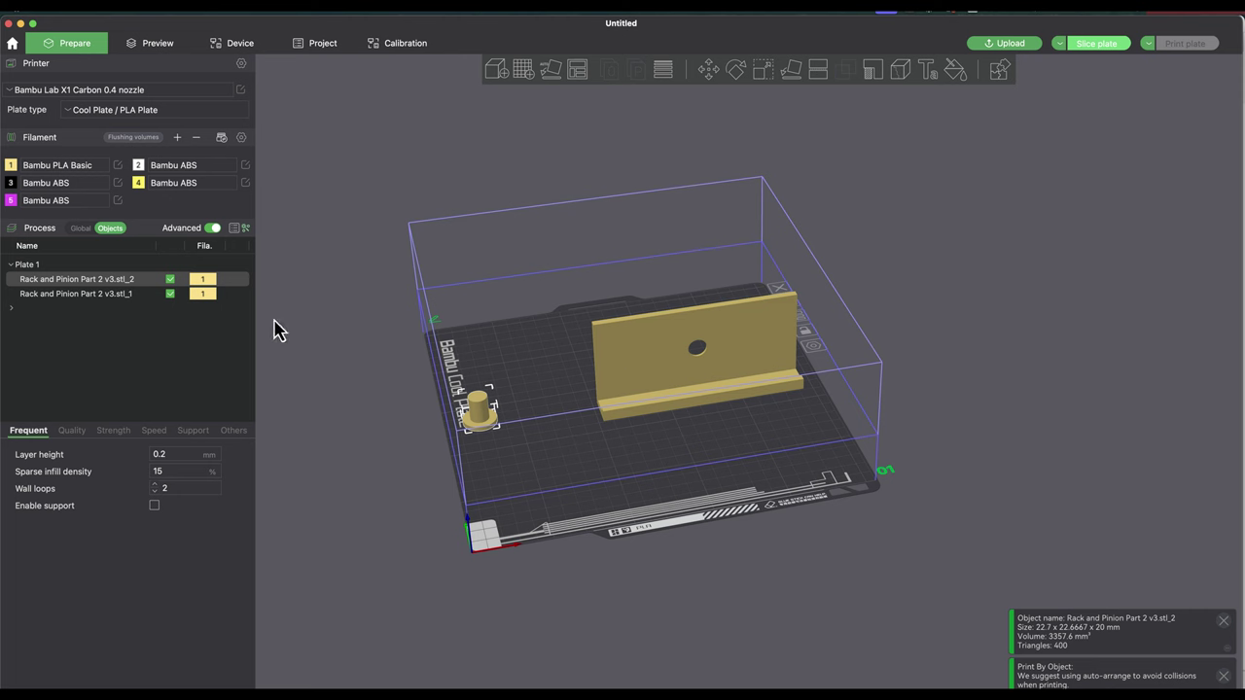
- Set the global print sequence to By layer
{"action": "left_click", "coordinate": [80, 229]}
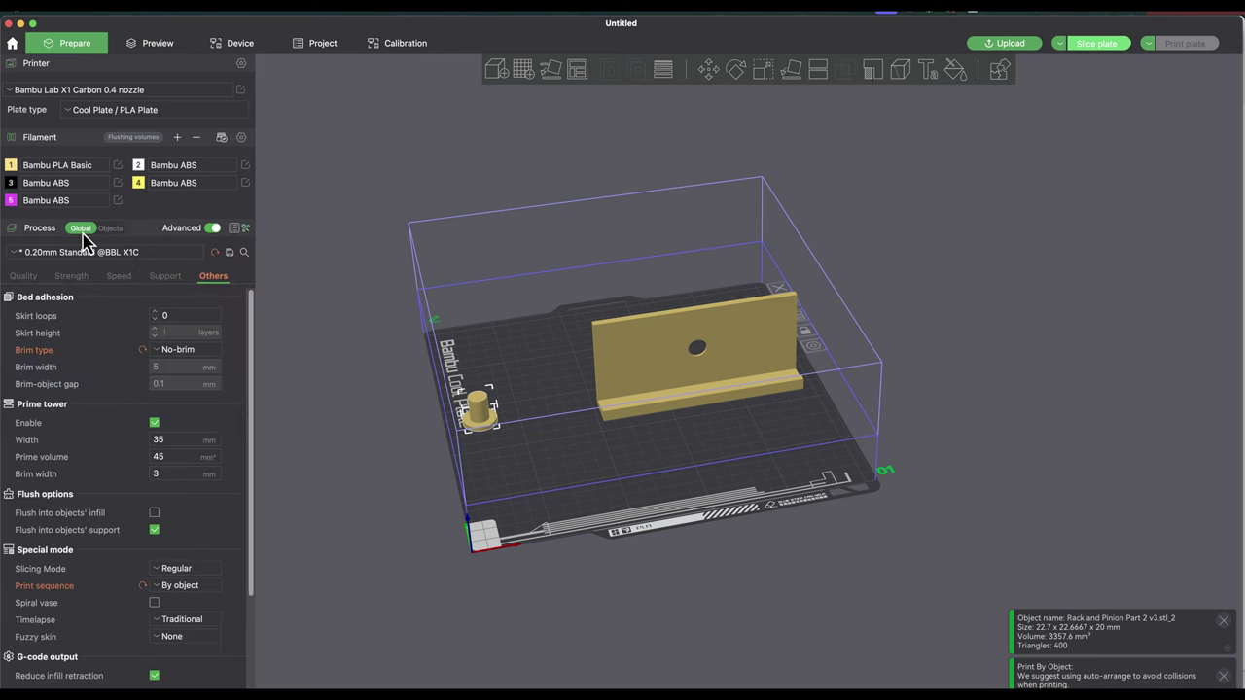
{"action": "scroll", "coordinate": [200, 437], "scroll_direction": "down", "scroll_amount": 3}
{"action": "left_click", "coordinate": [200, 489]}
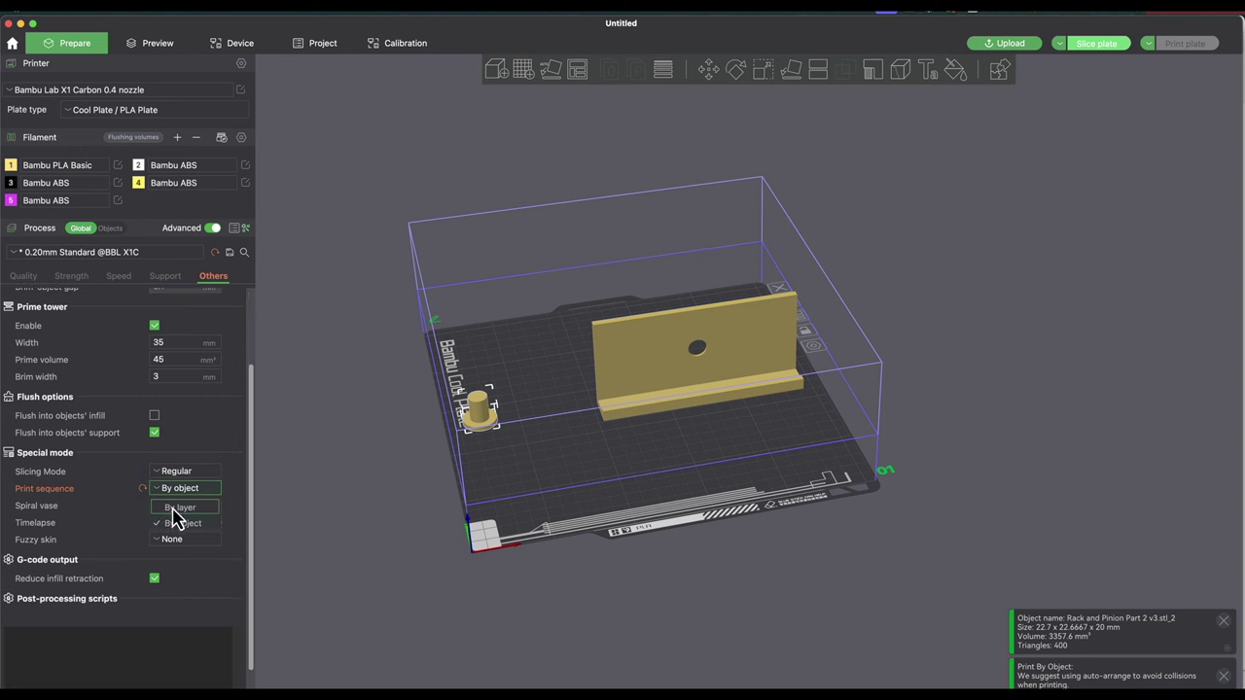
{"action": "left_click", "coordinate": [180, 507]}
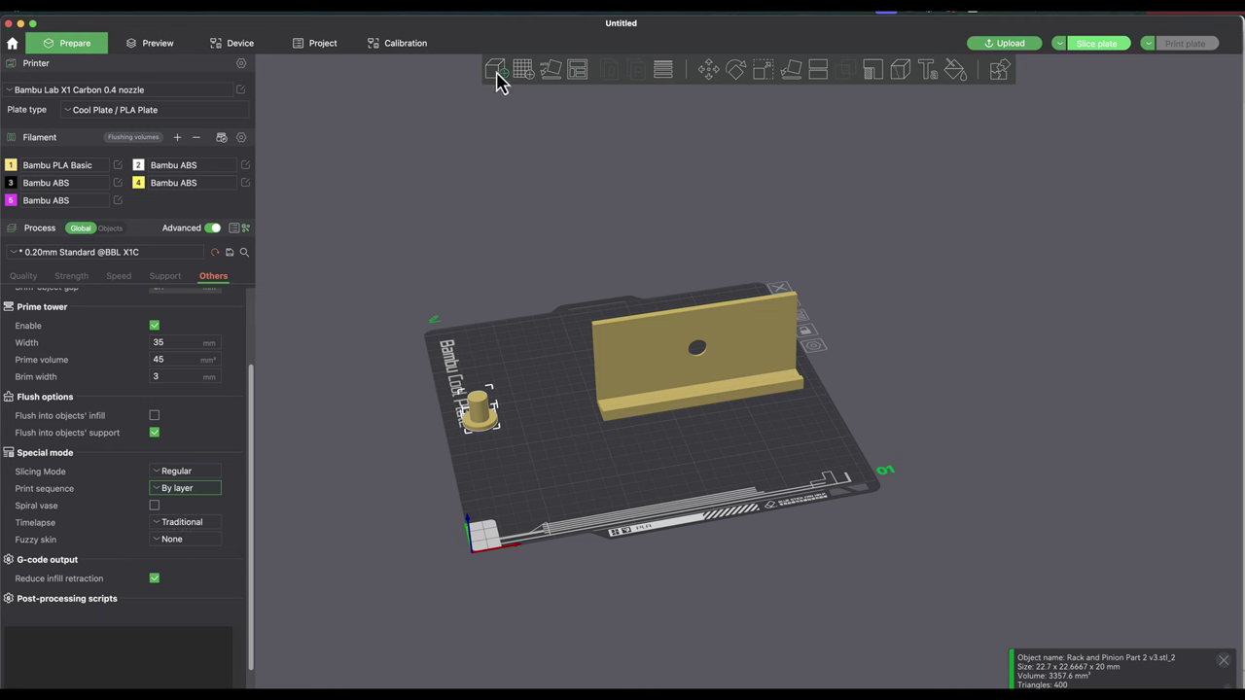
- Auto-arrange the bracket and pin for the By layer sequence, and slice the plate
{"action": "right_click", "coordinate": [577, 70]}
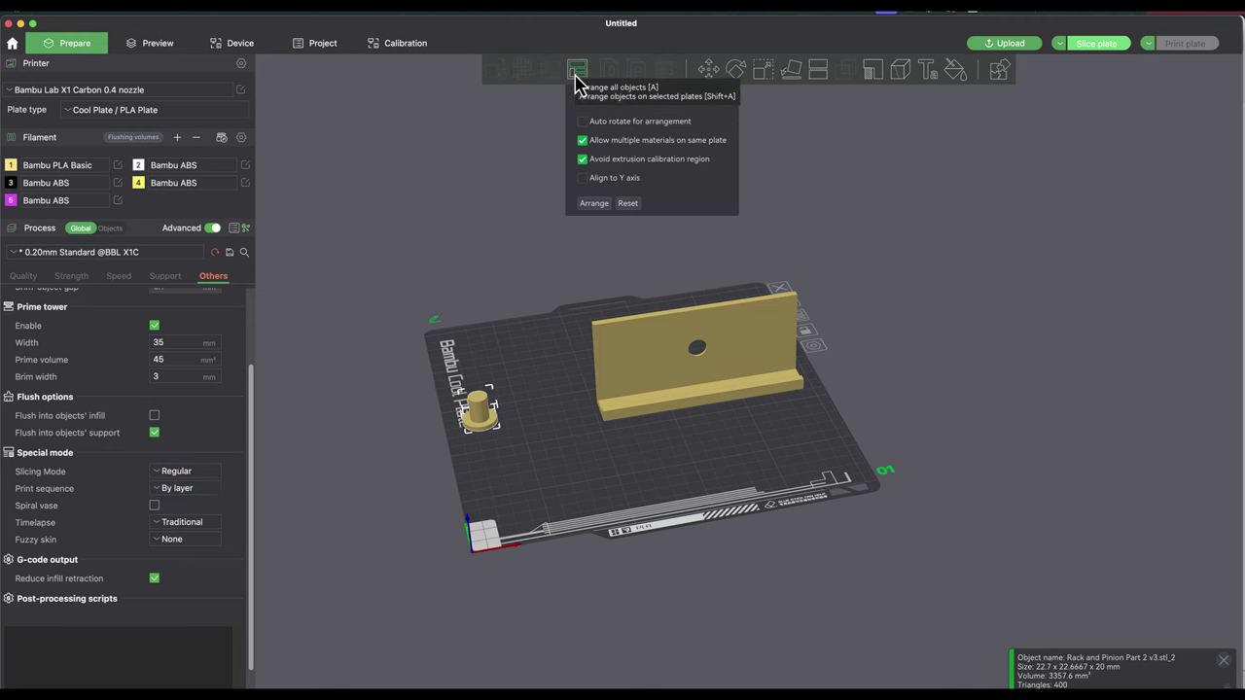
{"action": "left_click", "coordinate": [596, 204]}
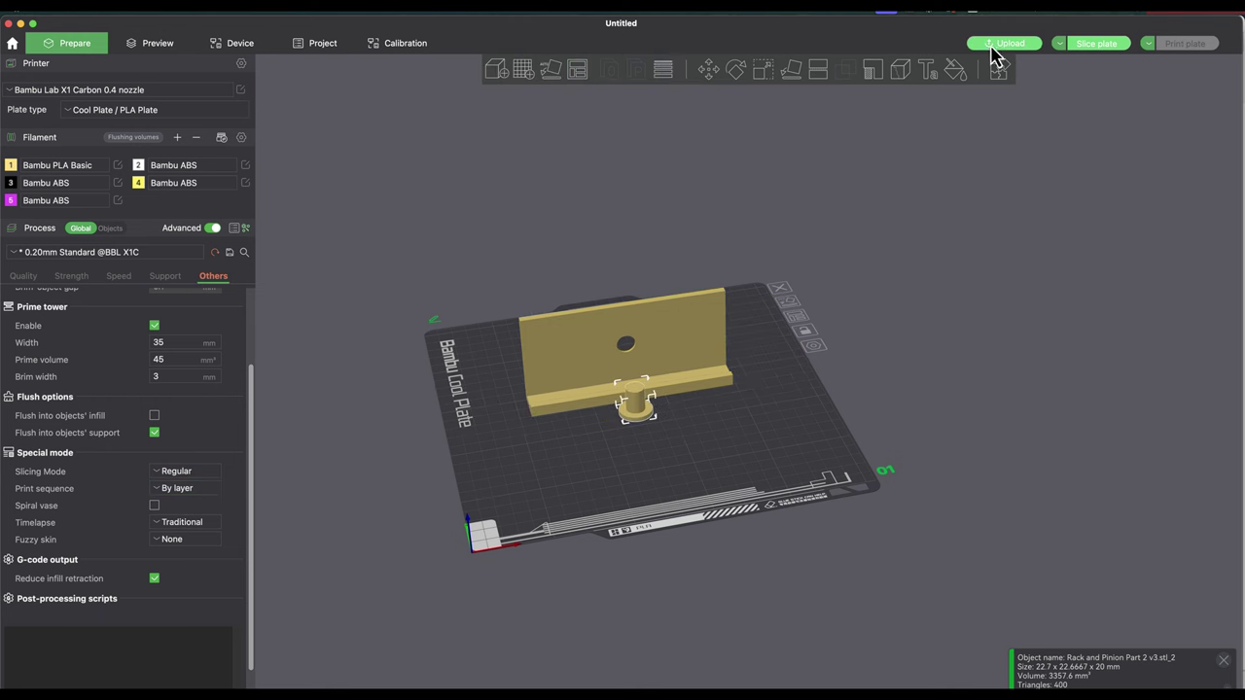
{"action": "left_click", "coordinate": [1117, 47]}
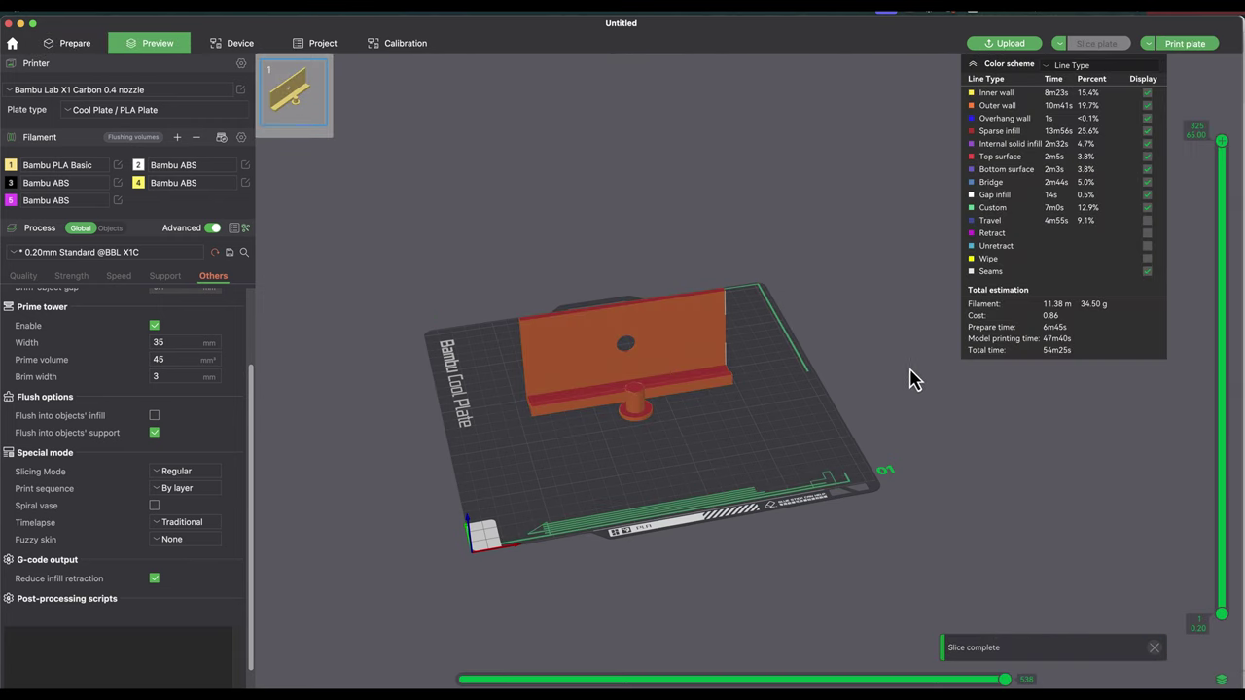
- Step through the sliced preview from the first layer to the top to examine how both parts print together
{"action": "scroll", "coordinate": [827, 409], "scroll_direction": "up", "scroll_amount": 5}
{"action": "left_click_drag", "start_coordinate": [736, 422], "coordinate": [804, 445]}
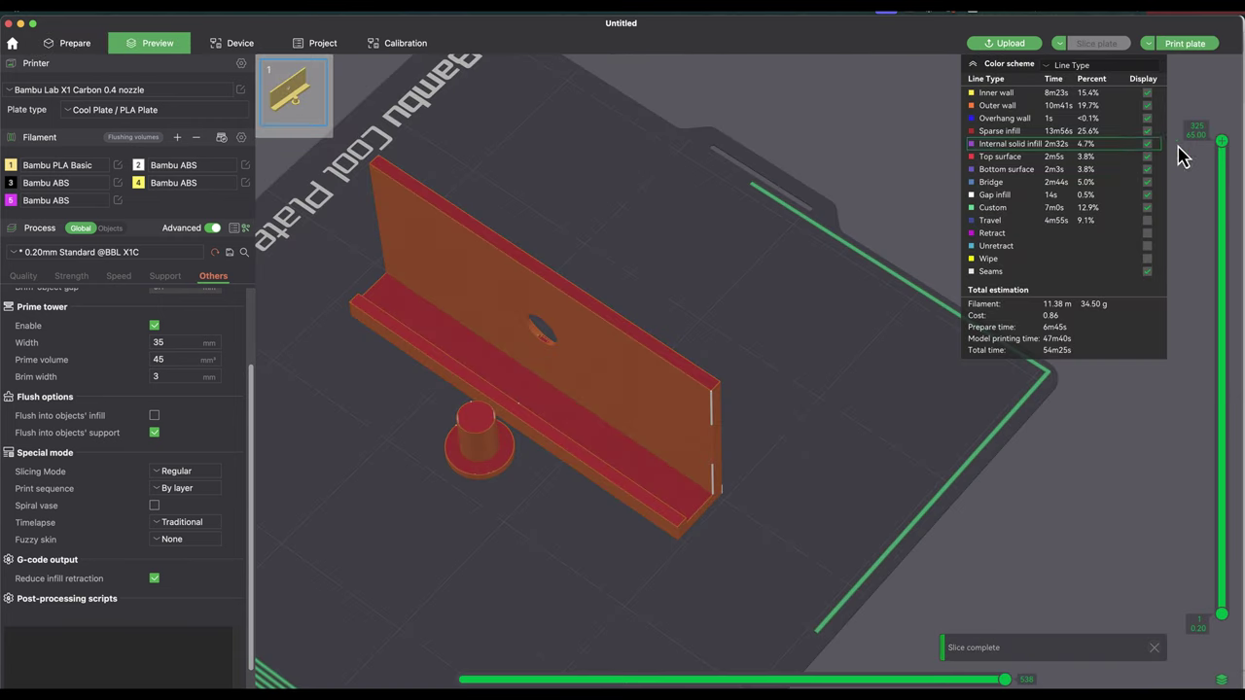
{"action": "left_click_drag", "start_coordinate": [1224, 143], "coordinate": [1223, 608]}
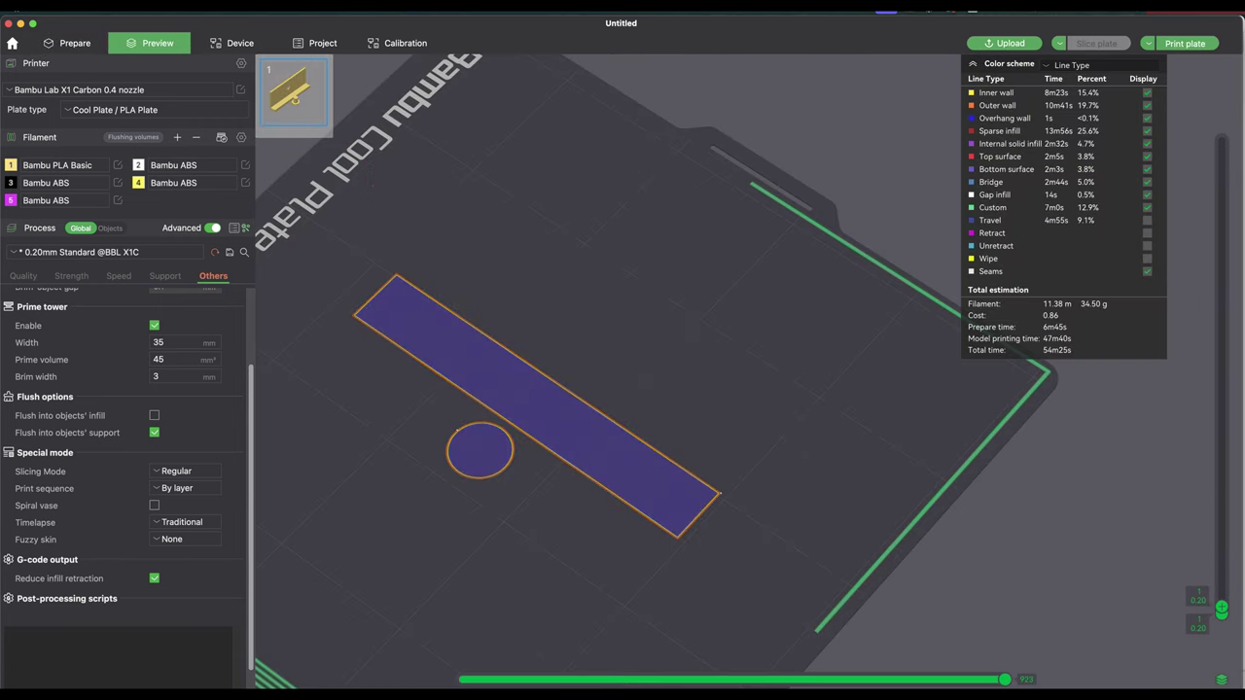
{"action": "scroll", "coordinate": [1243, 634], "scroll_direction": "up", "scroll_amount": 10}
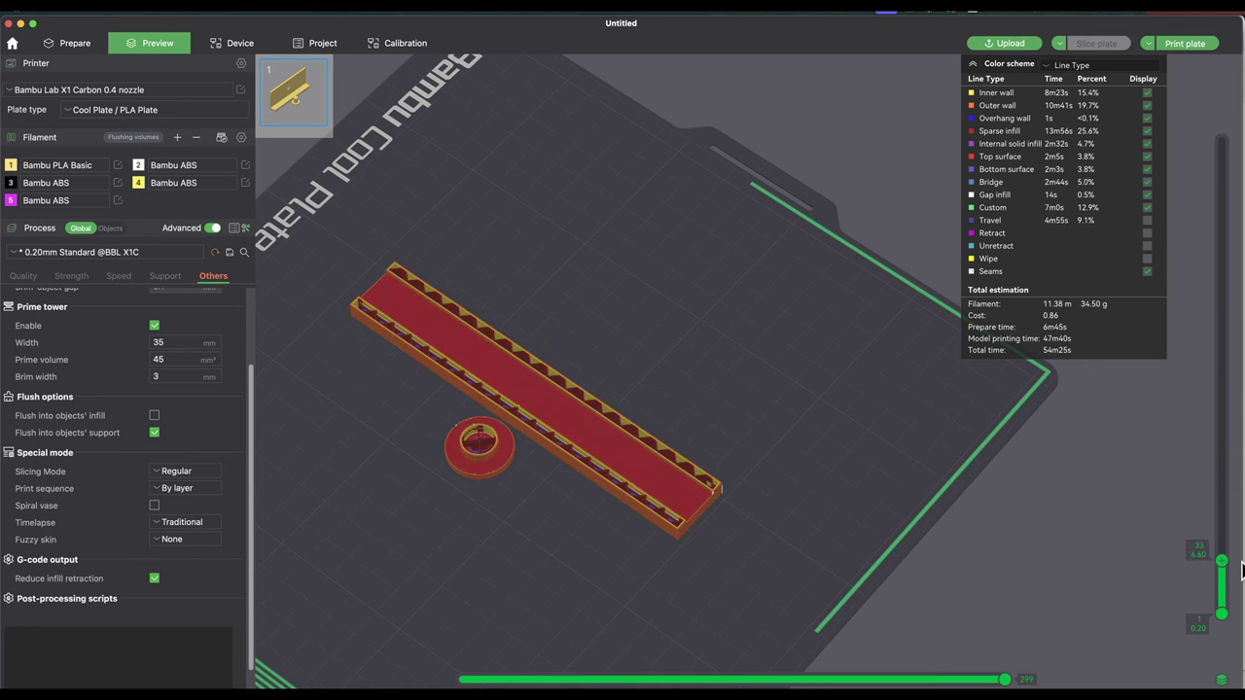
{"action": "scroll", "coordinate": [1243, 634], "scroll_direction": "up", "scroll_amount": 15}
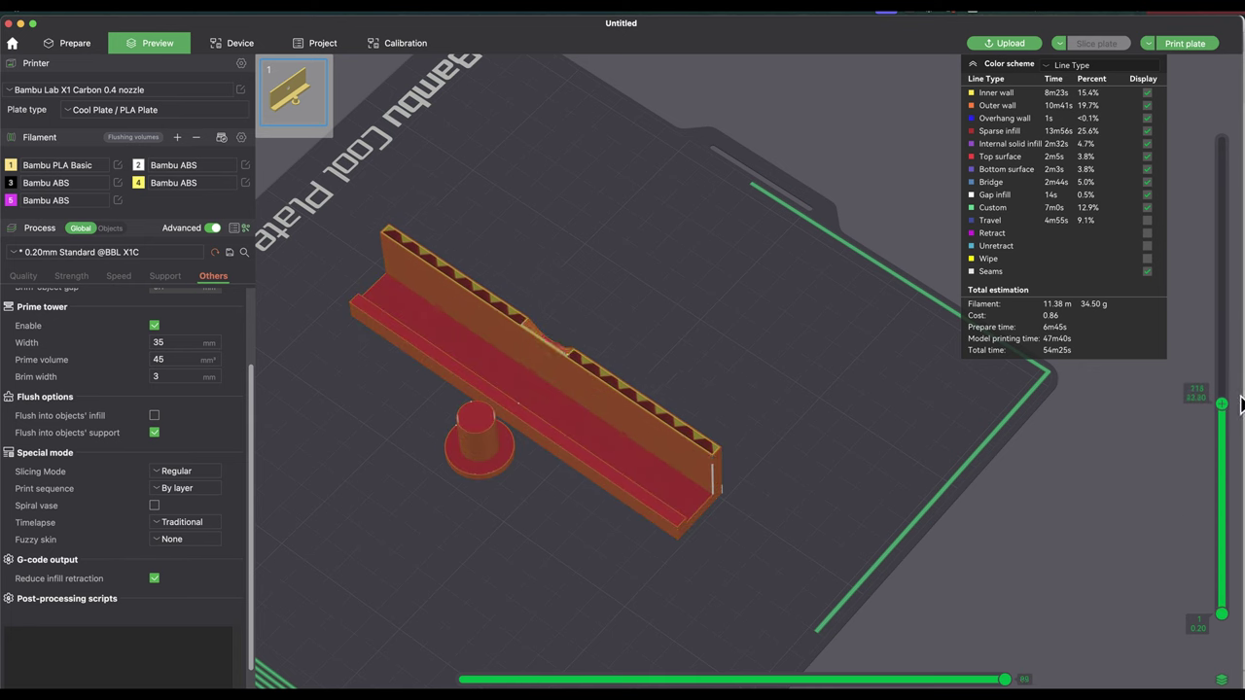
{"action": "left_click_drag", "start_coordinate": [917, 269], "coordinate": [869, 285]}
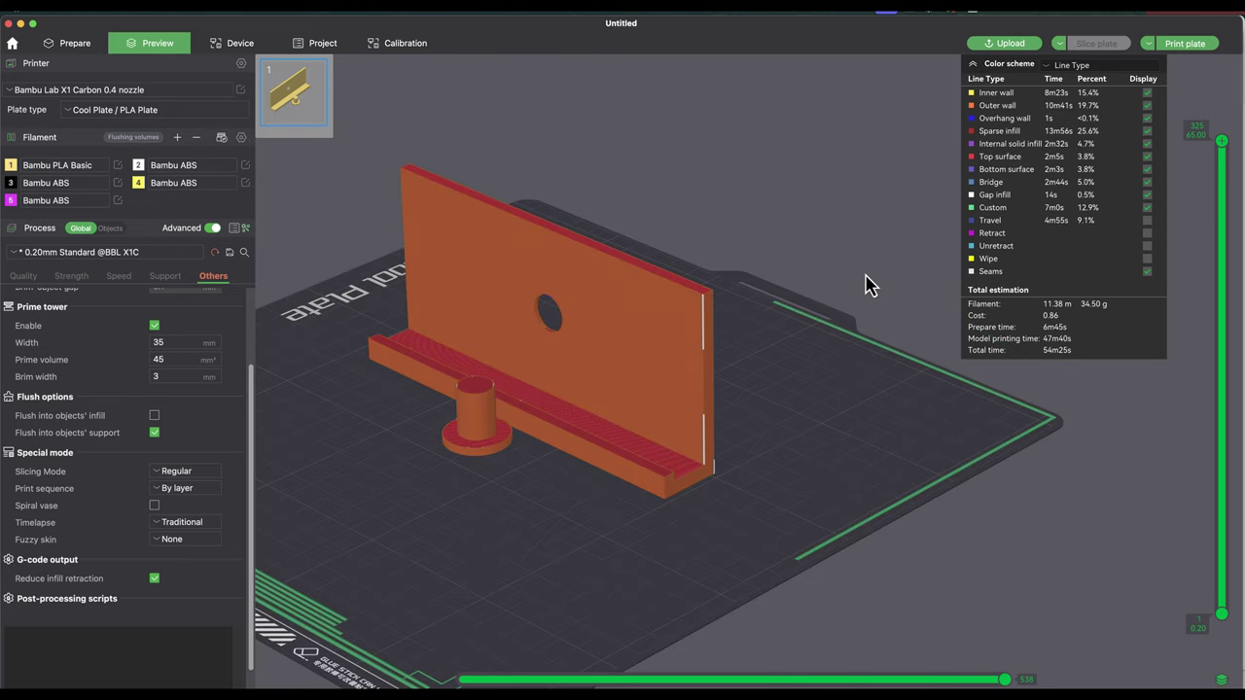
{"action": "right_click_drag", "start_coordinate": [443, 486], "coordinate": [480, 464]}
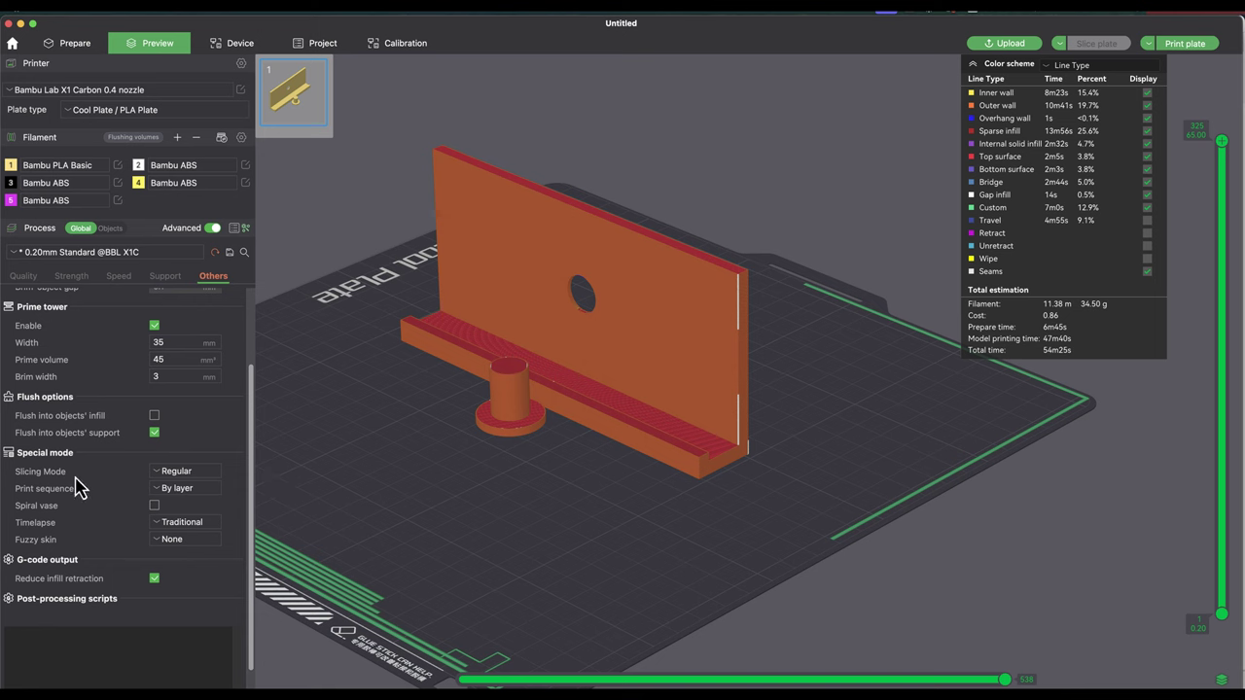
- Set the global print sequence to By object
{"action": "left_click", "coordinate": [162, 491]}
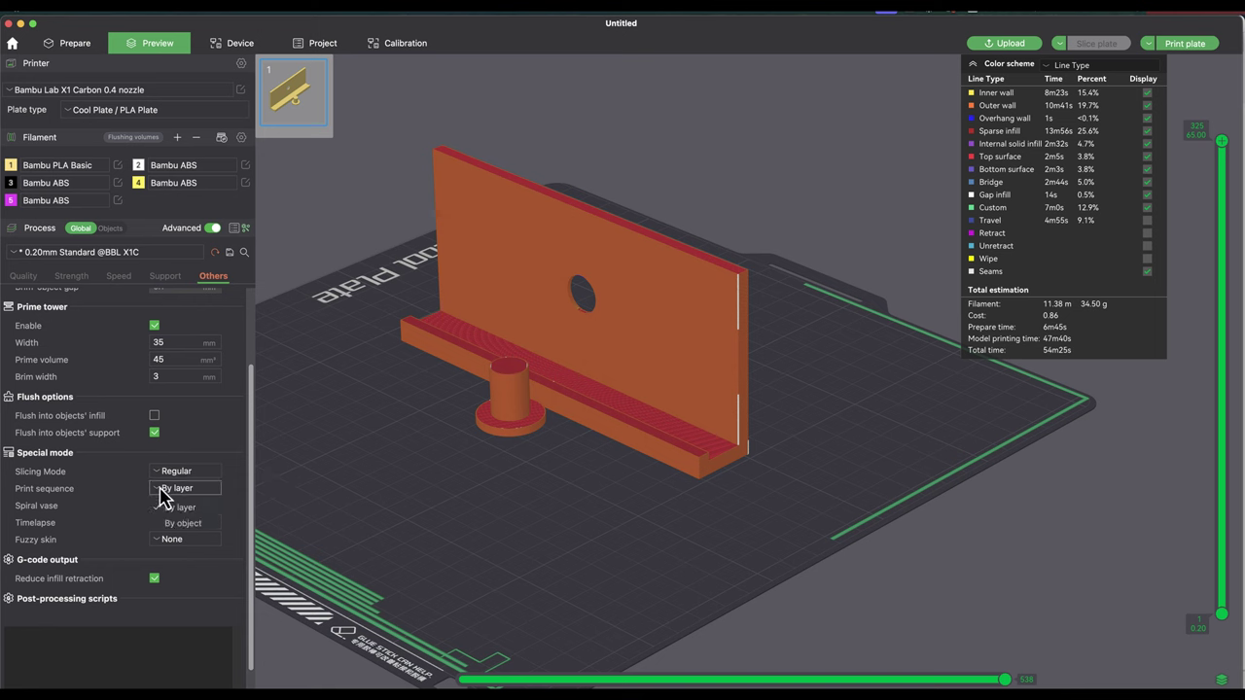
{"action": "left_click", "coordinate": [175, 523]}
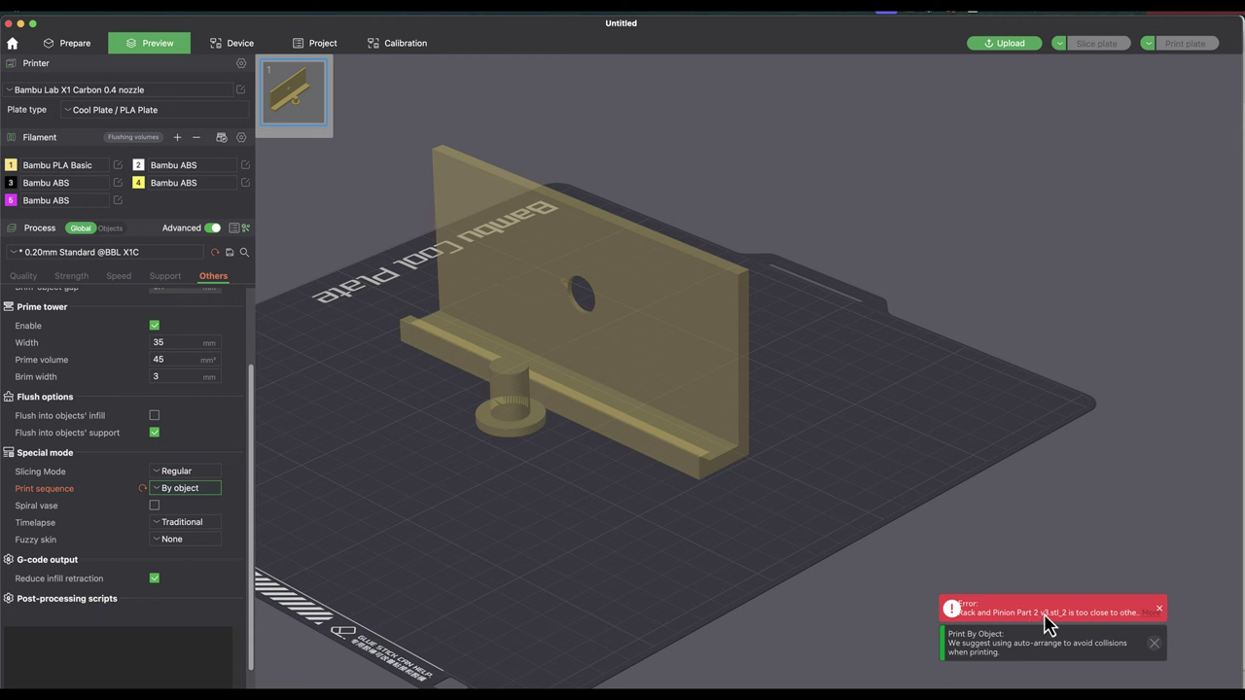
{"action": "scroll", "coordinate": [856, 548], "scroll_direction": "down", "scroll_amount": 3}
{"action": "left_click_drag", "start_coordinate": [814, 547], "coordinate": [653, 394]}
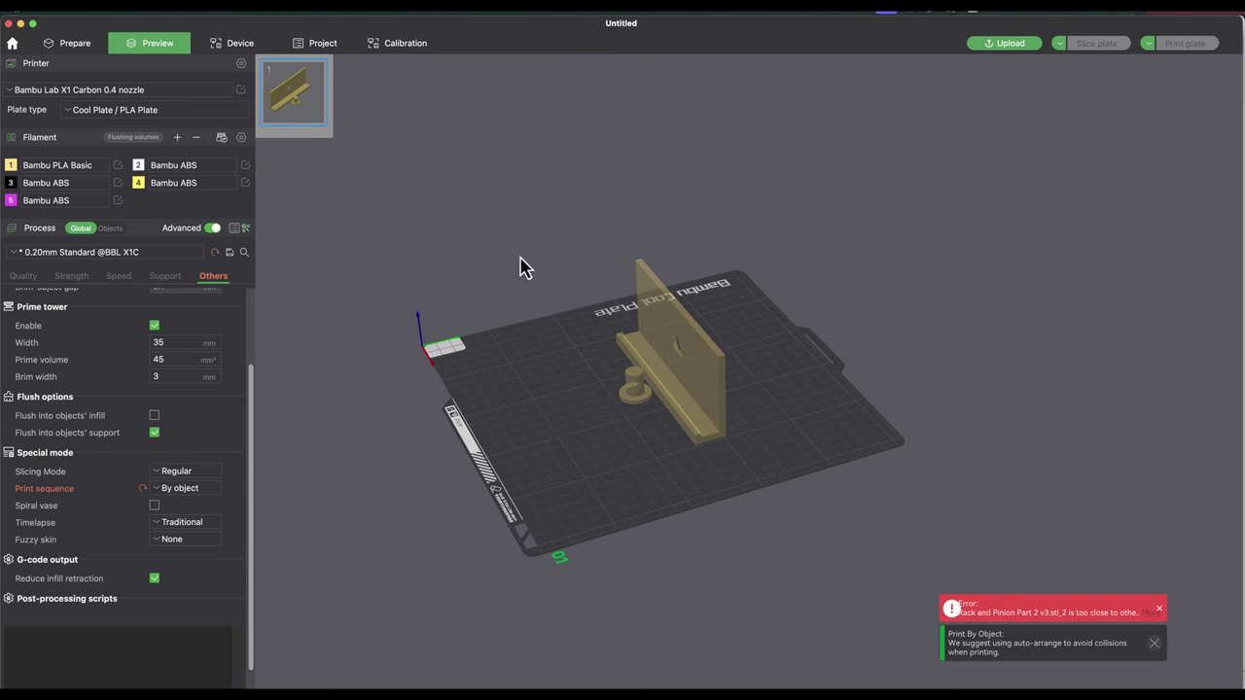
- Move the bracket and the pin apart on the plate so their By object clearance zones do not overlap
{"action": "left_click", "coordinate": [78, 45]}
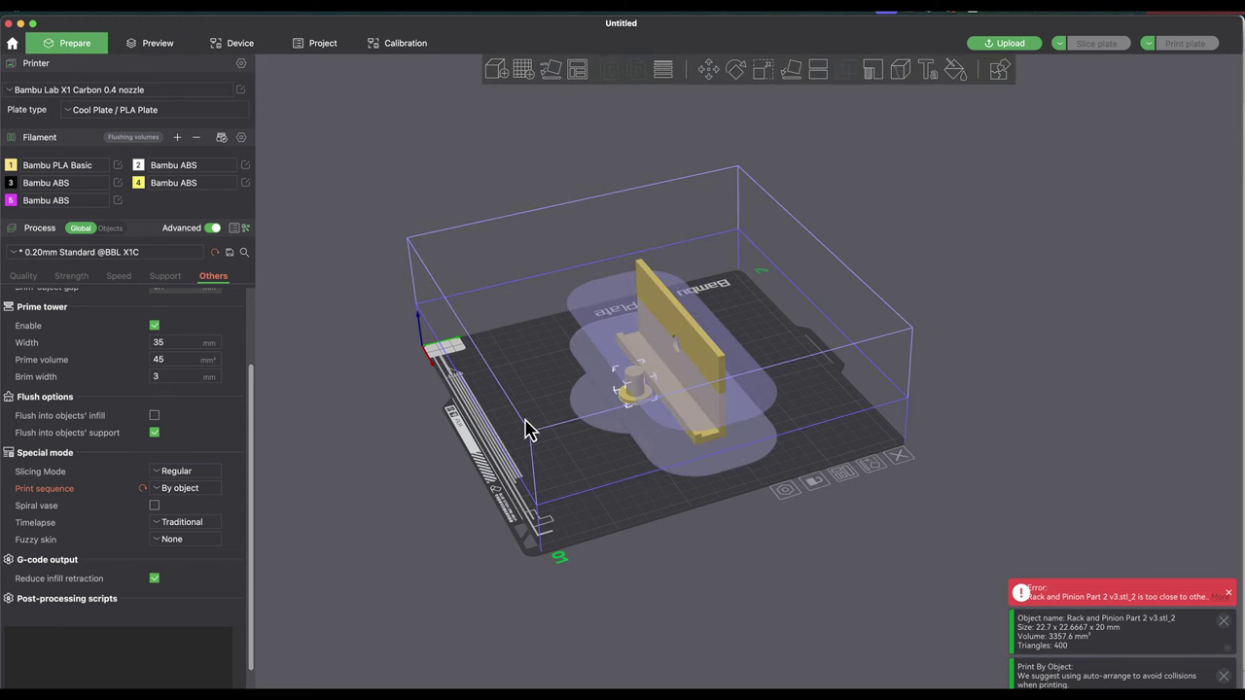
{"action": "left_click_drag", "start_coordinate": [525, 429], "coordinate": [745, 314]}
{"action": "left_click_drag", "start_coordinate": [637, 391], "coordinate": [598, 432]}
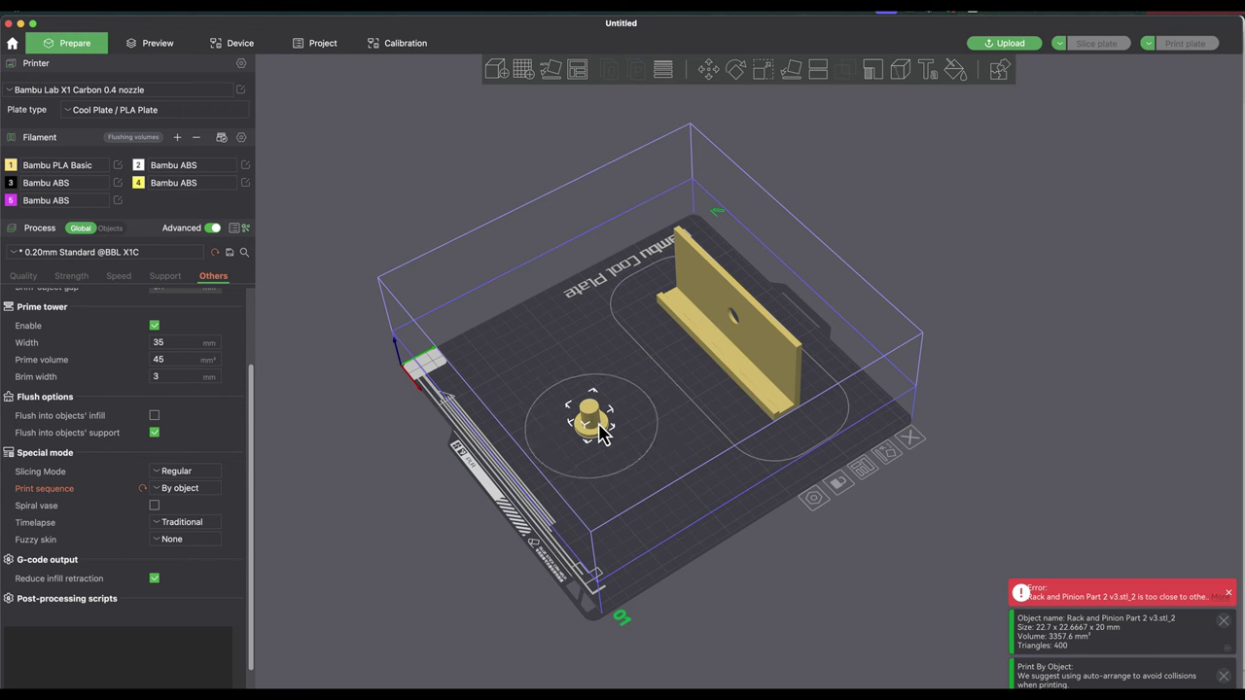
{"action": "left_click", "coordinate": [723, 375]}
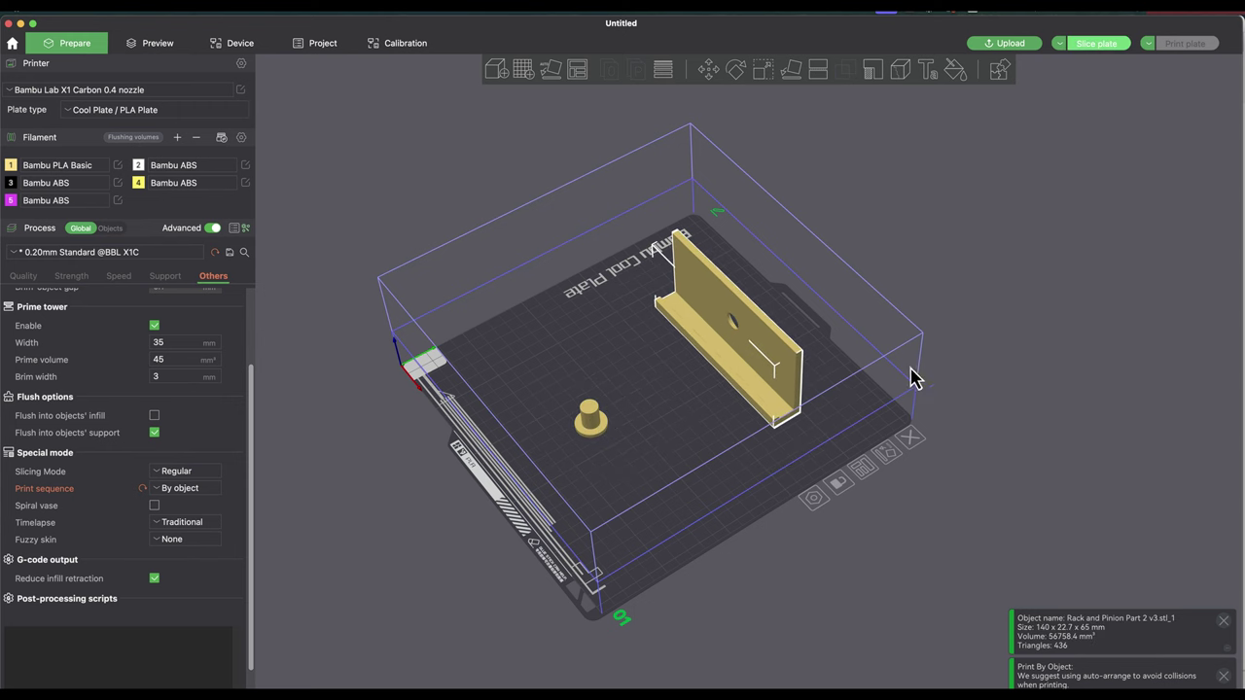
{"action": "left_click_drag", "start_coordinate": [909, 372], "coordinate": [953, 361]}
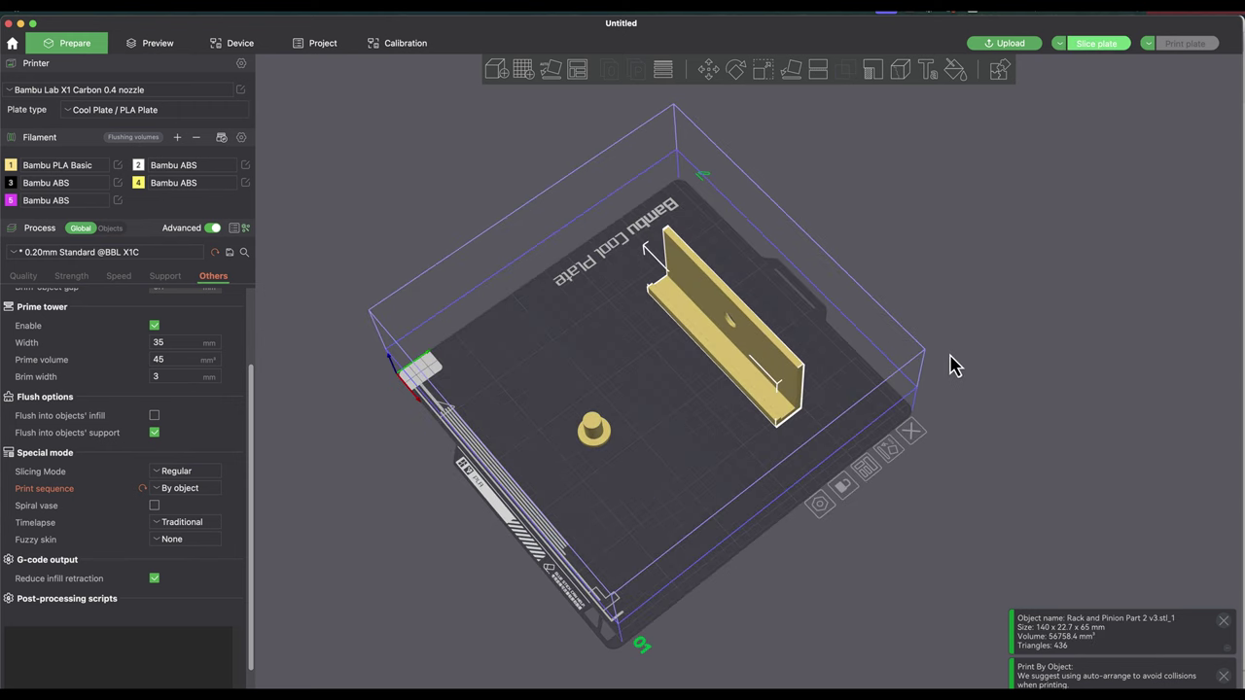
- Auto-arrange all objects for the By object sequence, allowing multiple materials on the same plate and avoiding the extrusion calibration region
{"action": "right_click", "coordinate": [578, 72]}
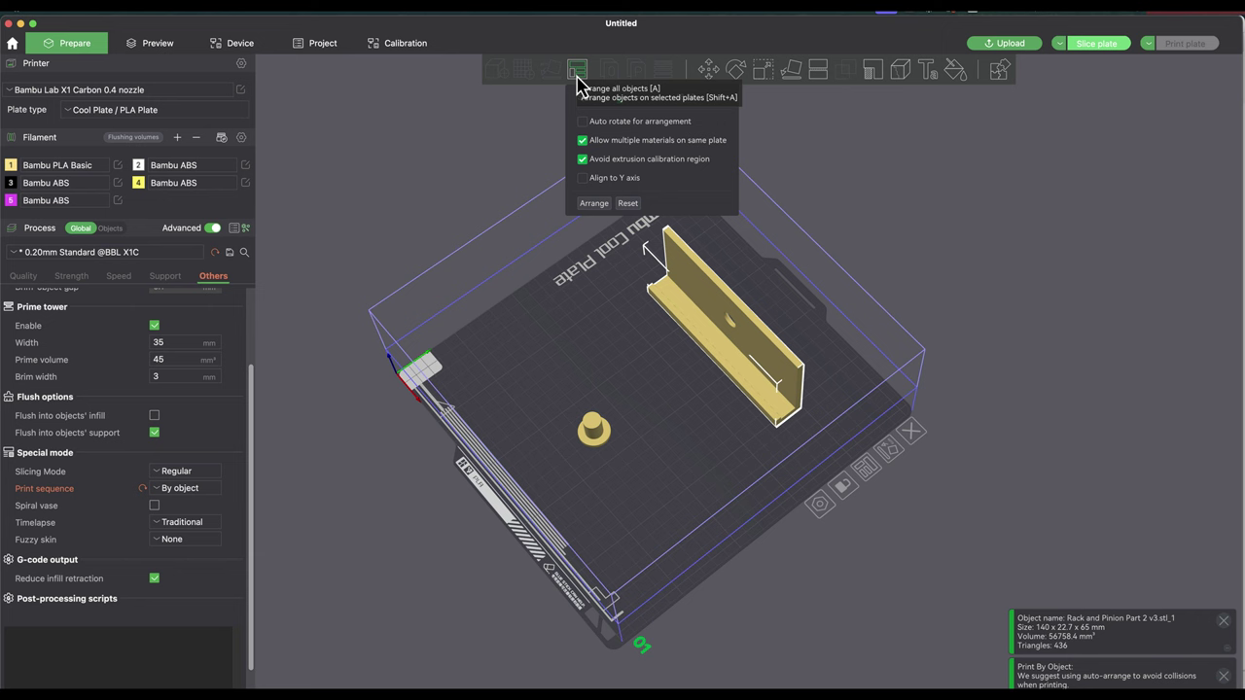
{"action": "left_click", "coordinate": [595, 203]}
{"action": "left_click_drag", "start_coordinate": [473, 453], "coordinate": [508, 444]}
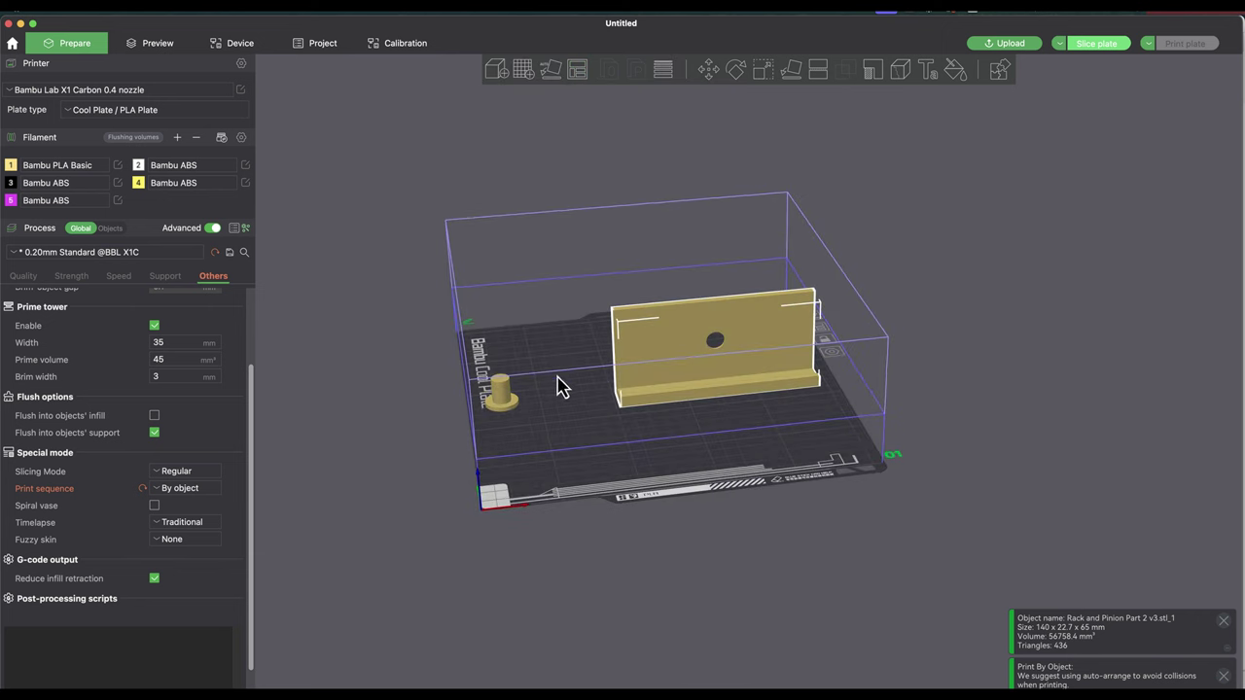
- Shift the bracket slightly toward the pin to check the clearance zones needed for By object printing
{"action": "left_click", "coordinate": [517, 415]}
{"action": "left_click_drag", "start_coordinate": [609, 392], "coordinate": [684, 388]}
{"action": "left_click", "coordinate": [644, 394]}
{"action": "scroll", "coordinate": [633, 392], "scroll_direction": "up", "scroll_amount": 2}
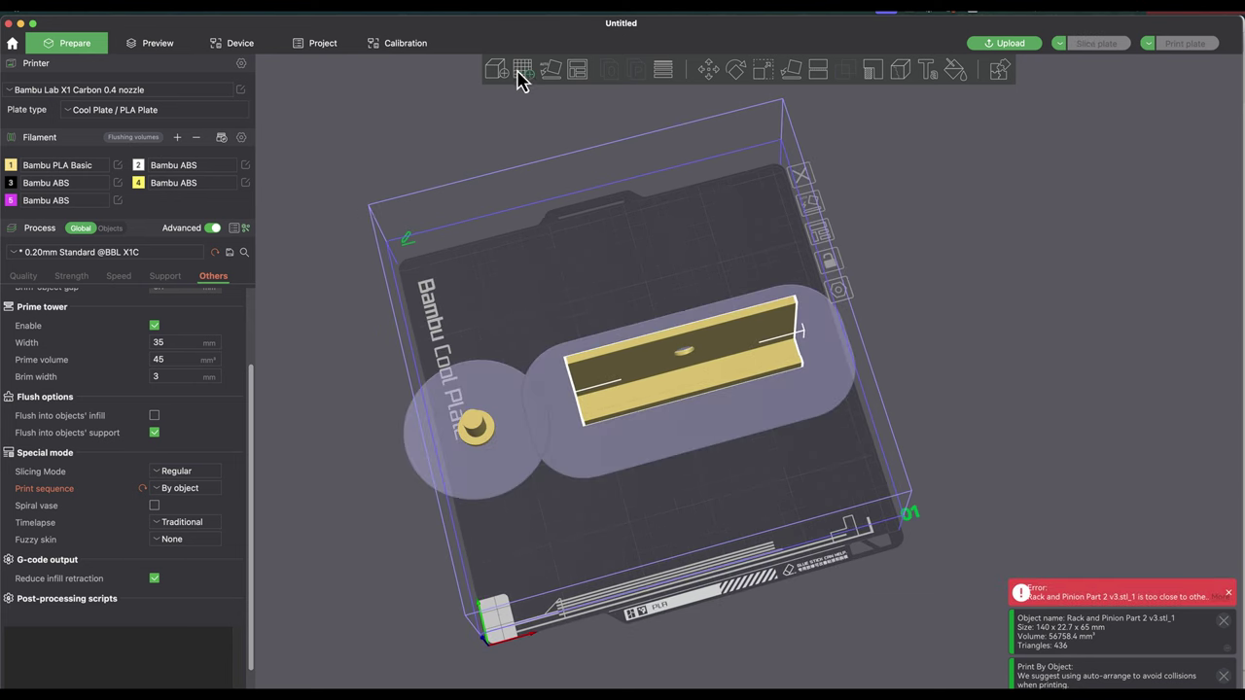
- Auto-arrange the bracket and pin again and slice the plate with the By object sequence
{"action": "right_click", "coordinate": [578, 74]}
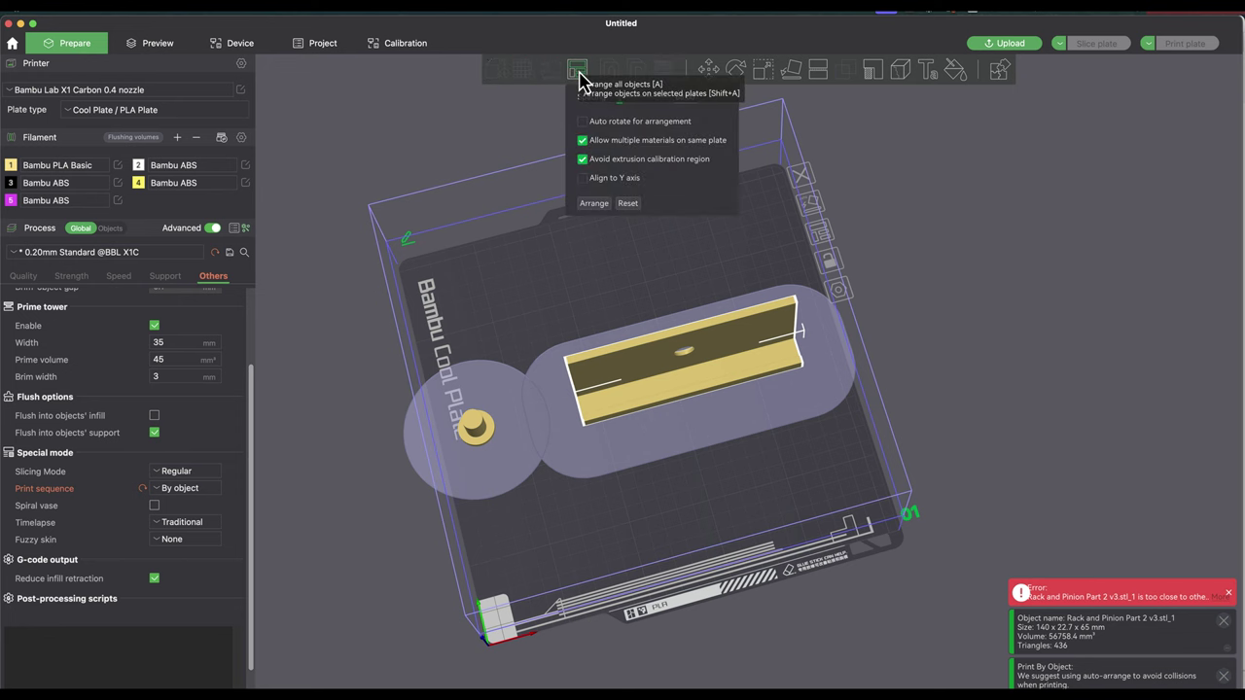
{"action": "left_click", "coordinate": [594, 203]}
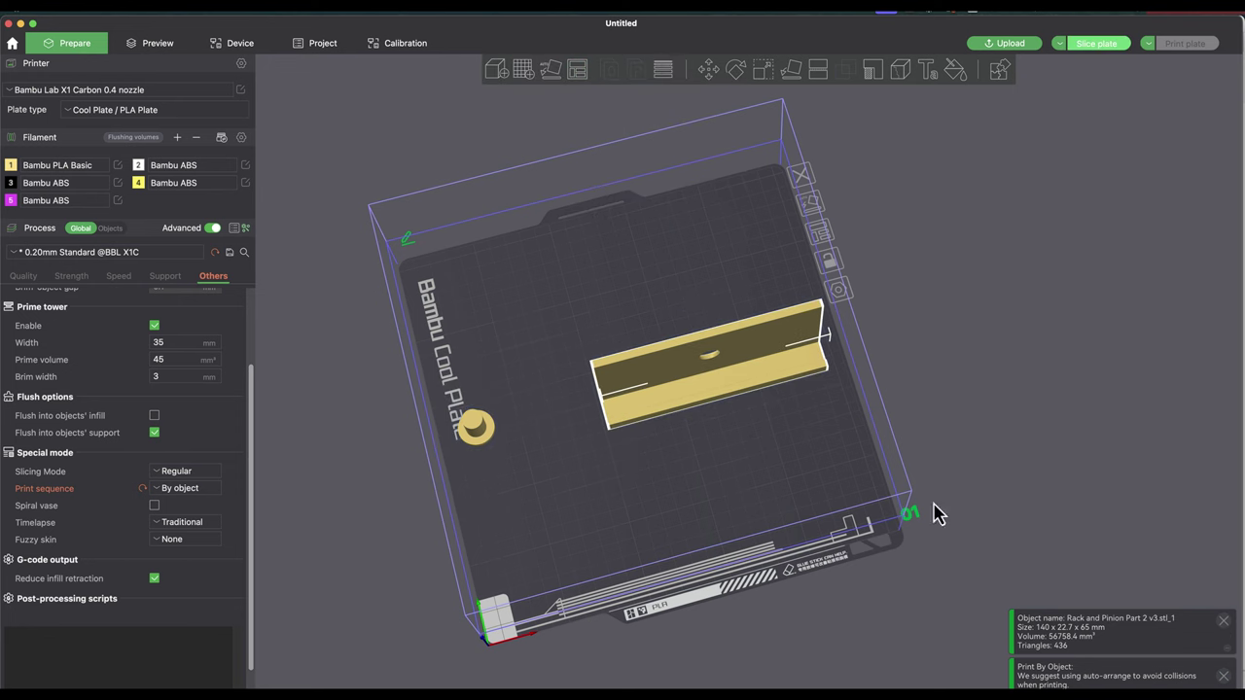
{"action": "left_click", "coordinate": [1085, 47]}
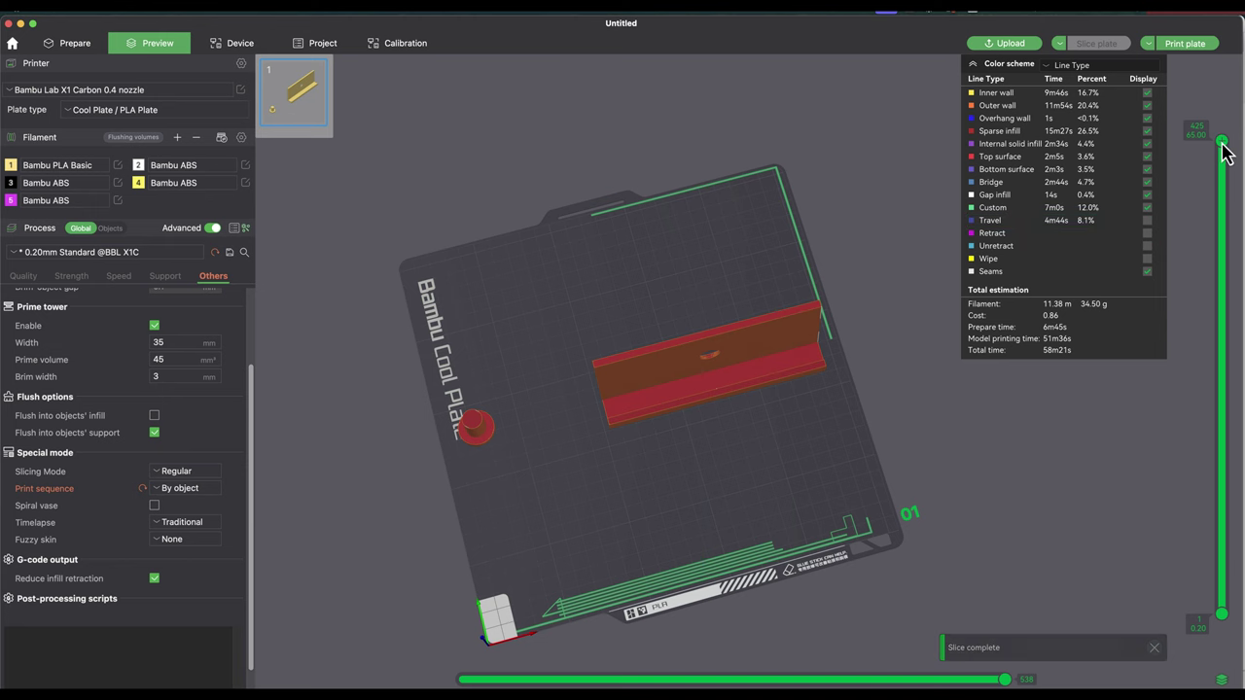
{"action": "mouse_move", "coordinate": [1222, 141]}
{"action": "left_mouse_down"}
{"action": "mouse_move", "coordinate": [1222, 583]}
{"action": "mouse_move", "coordinate": [1227, 139]}
{"action": "left_mouse_up"}
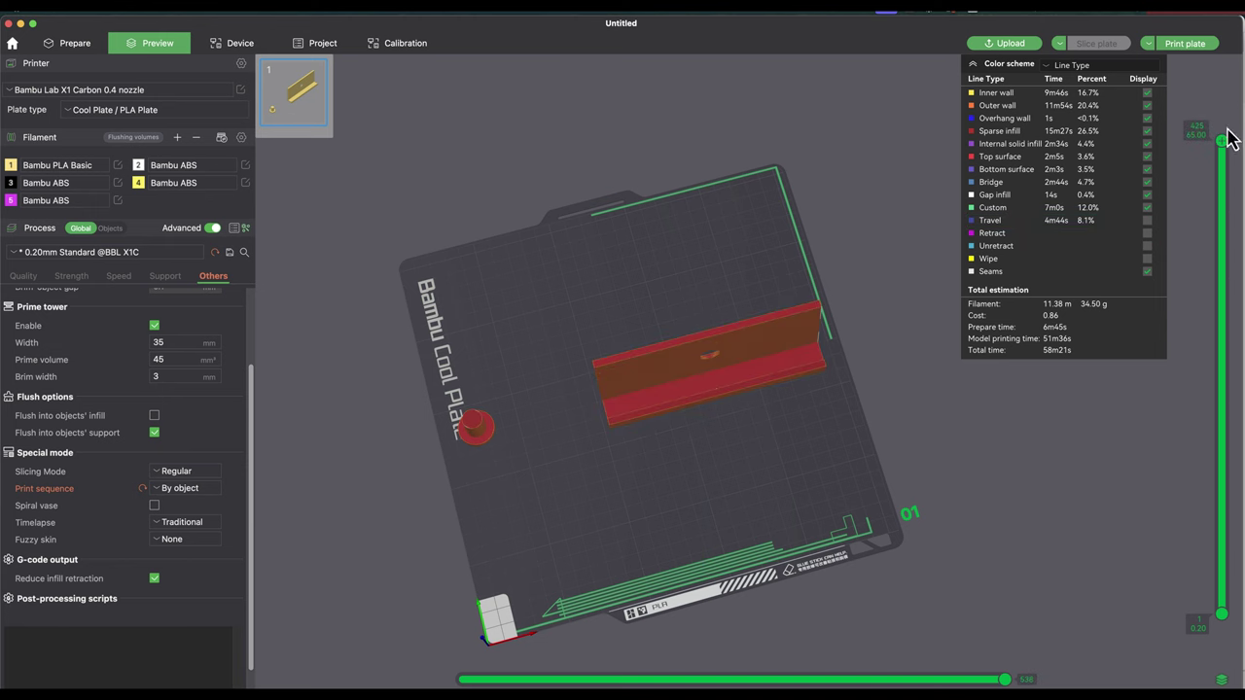
- Return to plate preparation and move the bracket toward the rear of the plate and the pin toward the front
{"action": "left_click", "coordinate": [104, 49]}
{"action": "left_click_drag", "start_coordinate": [675, 370], "coordinate": [606, 263]}
{"action": "left_click_drag", "start_coordinate": [476, 428], "coordinate": [681, 459]}
{"action": "mouse_move", "coordinate": [661, 283]}
{"action": "left_mouse_down"}
{"action": "mouse_move", "coordinate": [645, 278]}
{"action": "mouse_move", "coordinate": [647, 302]}
{"action": "left_mouse_up"}
{"action": "left_click_drag", "start_coordinate": [695, 455], "coordinate": [691, 460]}
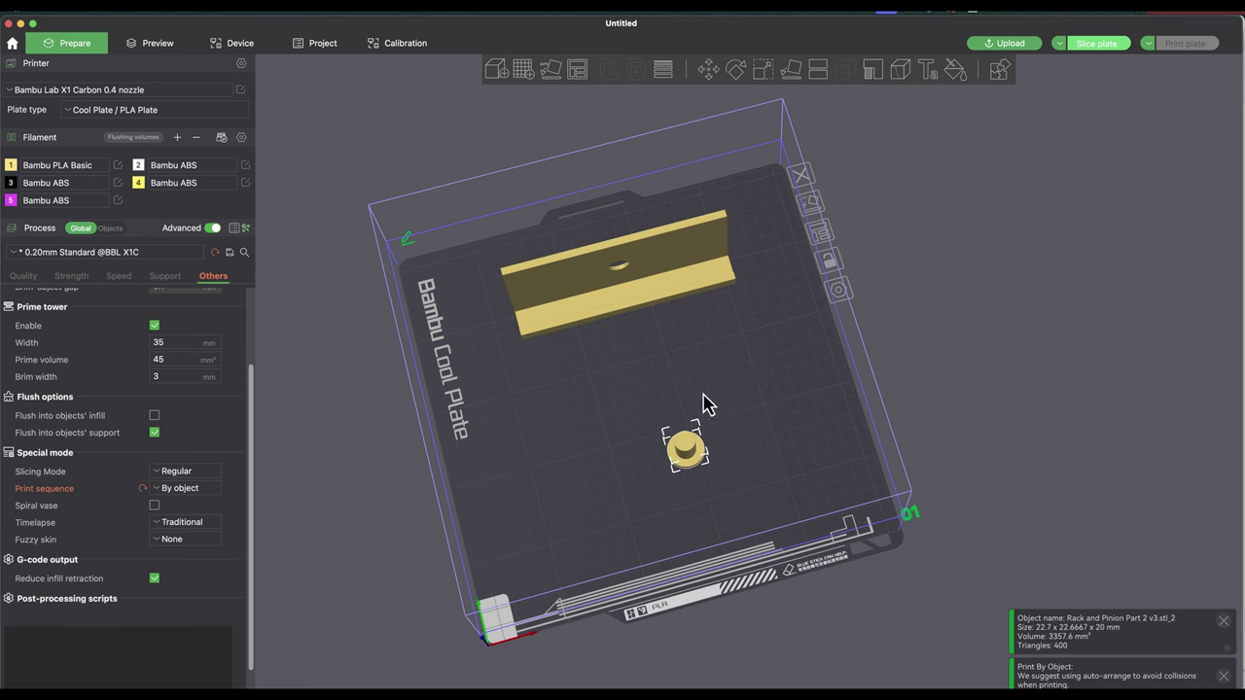
- Auto-arrange all objects once more, and nudge the pin slightly toward the bracket to test the clearance
{"action": "right_click", "coordinate": [585, 73]}
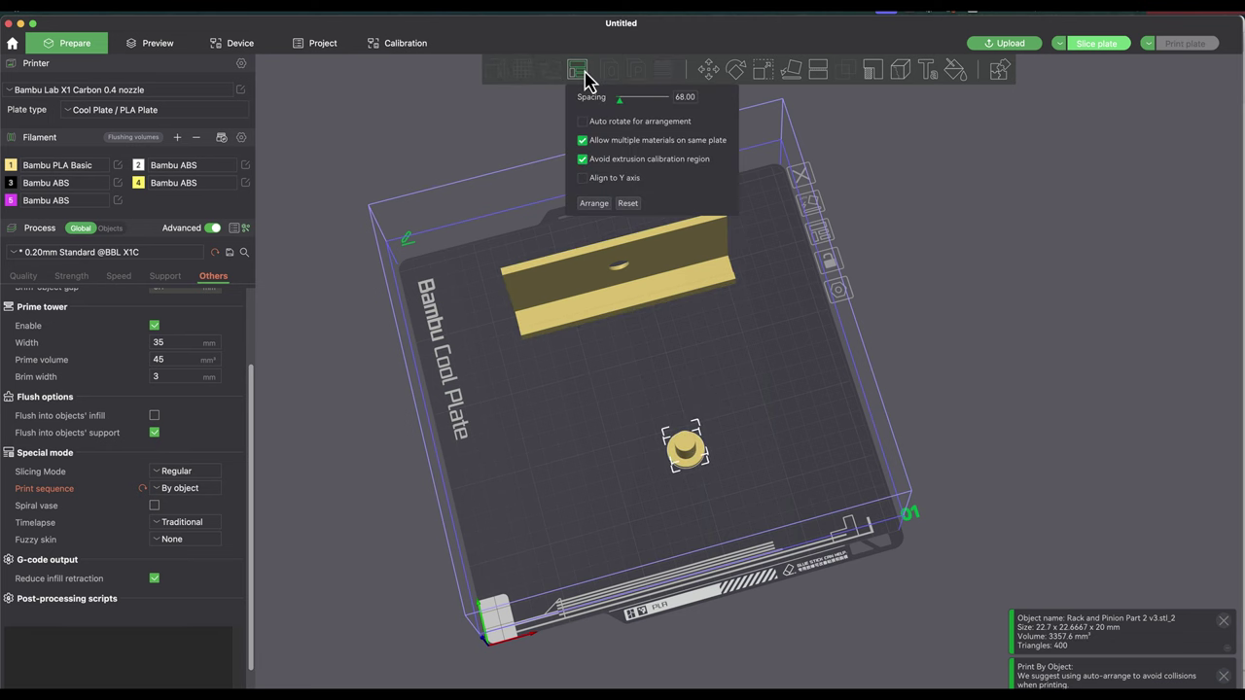
{"action": "left_click", "coordinate": [592, 204]}
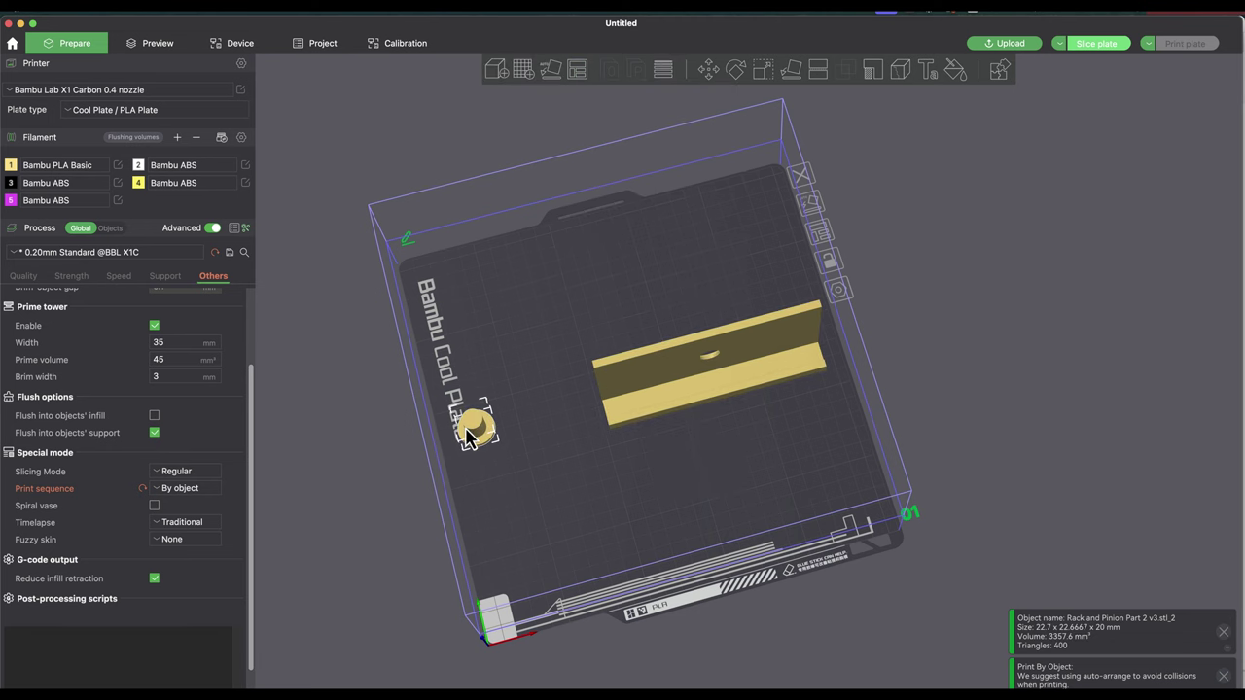
{"action": "mouse_move", "coordinate": [467, 438]}
{"action": "left_mouse_down"}
{"action": "mouse_move", "coordinate": [472, 427]}
{"action": "mouse_move", "coordinate": [476, 456]}
{"action": "mouse_move", "coordinate": [486, 453]}
{"action": "left_mouse_up"}
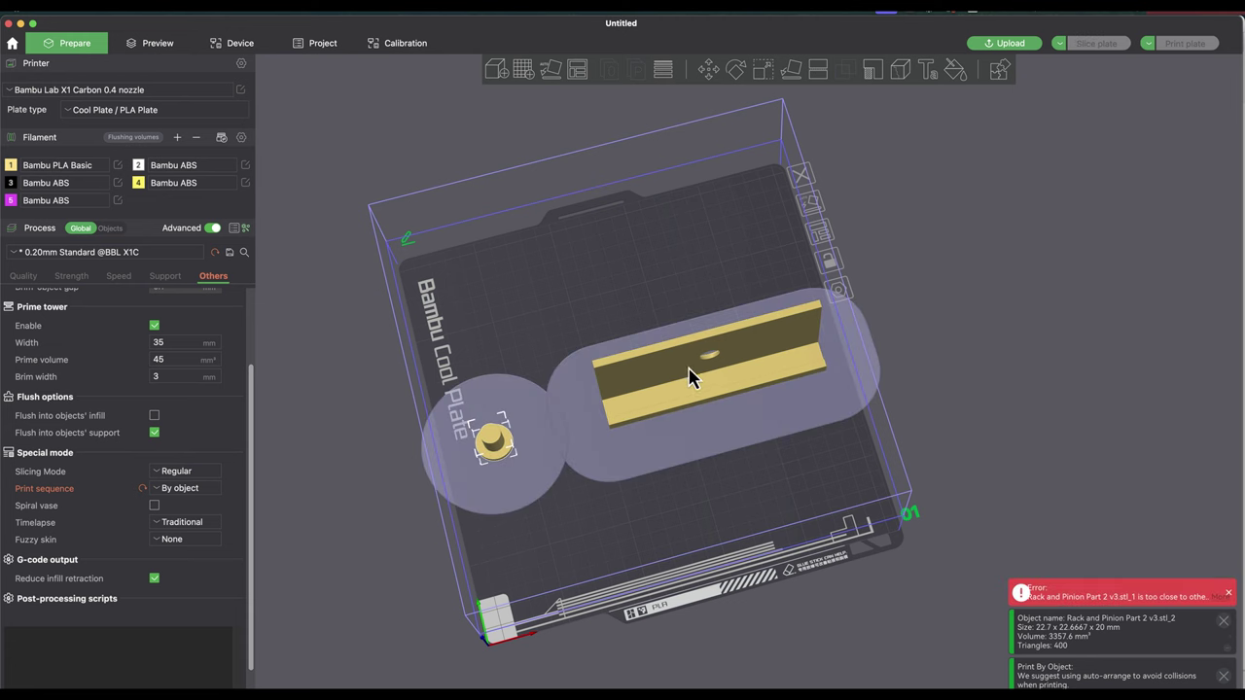
- Position the bracket across the rear half of the plate and the pin centred near the front, with non-overlapping clearance zones
{"action": "left_click_drag", "start_coordinate": [754, 365], "coordinate": [634, 255]}
{"action": "left_click_drag", "start_coordinate": [495, 440], "coordinate": [778, 384]}
{"action": "left_click_drag", "start_coordinate": [692, 283], "coordinate": [683, 301]}
{"action": "left_click_drag", "start_coordinate": [656, 481], "coordinate": [660, 471]}
{"action": "left_click_drag", "start_coordinate": [654, 478], "coordinate": [656, 500]}
{"action": "left_click_drag", "start_coordinate": [625, 287], "coordinate": [634, 307]}
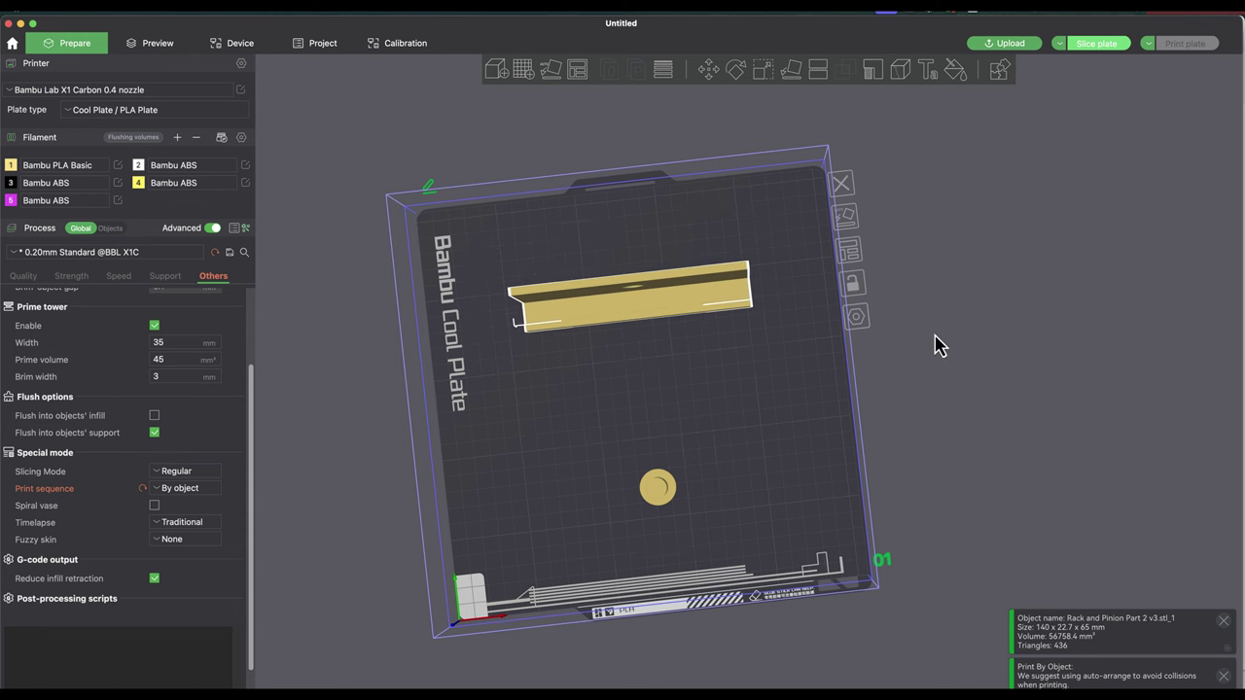
- Slice the manually arranged plate, step through the layer preview to examine By object printing, and collapse the line type legend
{"action": "key", "text": "0"}
{"action": "left_click", "coordinate": [1097, 43]}
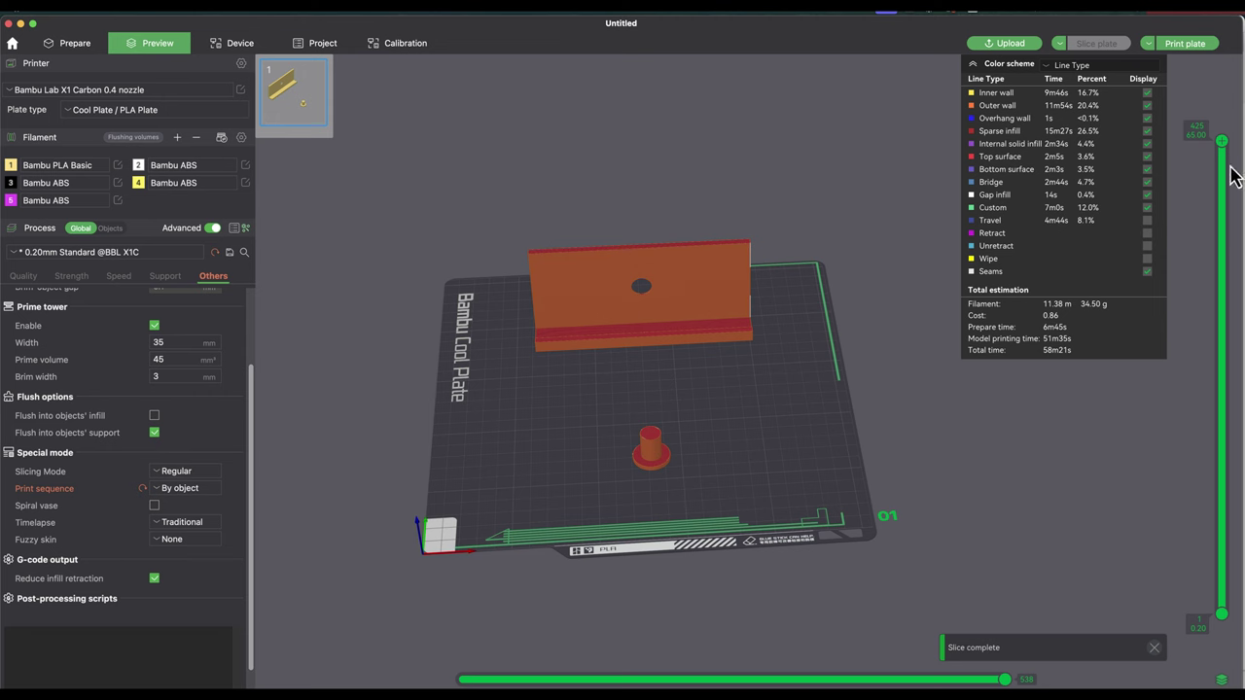
{"action": "left_click_drag", "start_coordinate": [1224, 142], "coordinate": [1222, 531]}
{"action": "scroll", "coordinate": [717, 311], "scroll_direction": "up", "scroll_amount": 5}
{"action": "scroll", "coordinate": [797, 409], "scroll_direction": "down", "scroll_amount": 5}
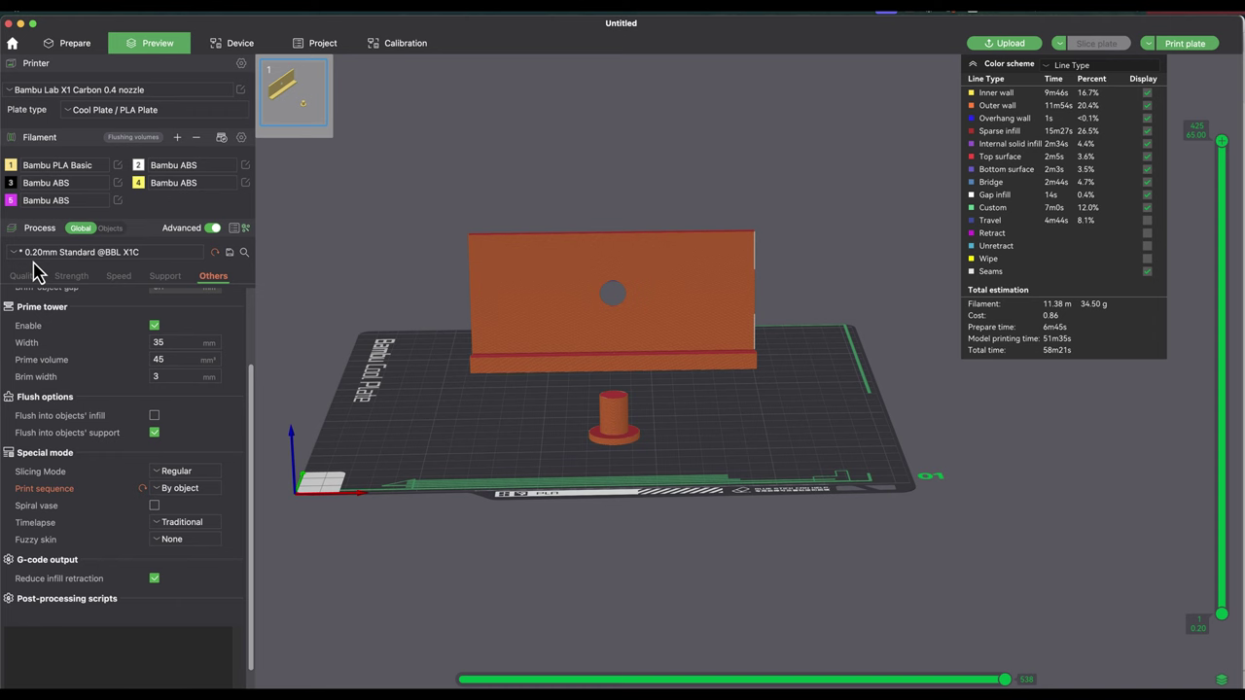
{"action": "left_click", "coordinate": [972, 64]}
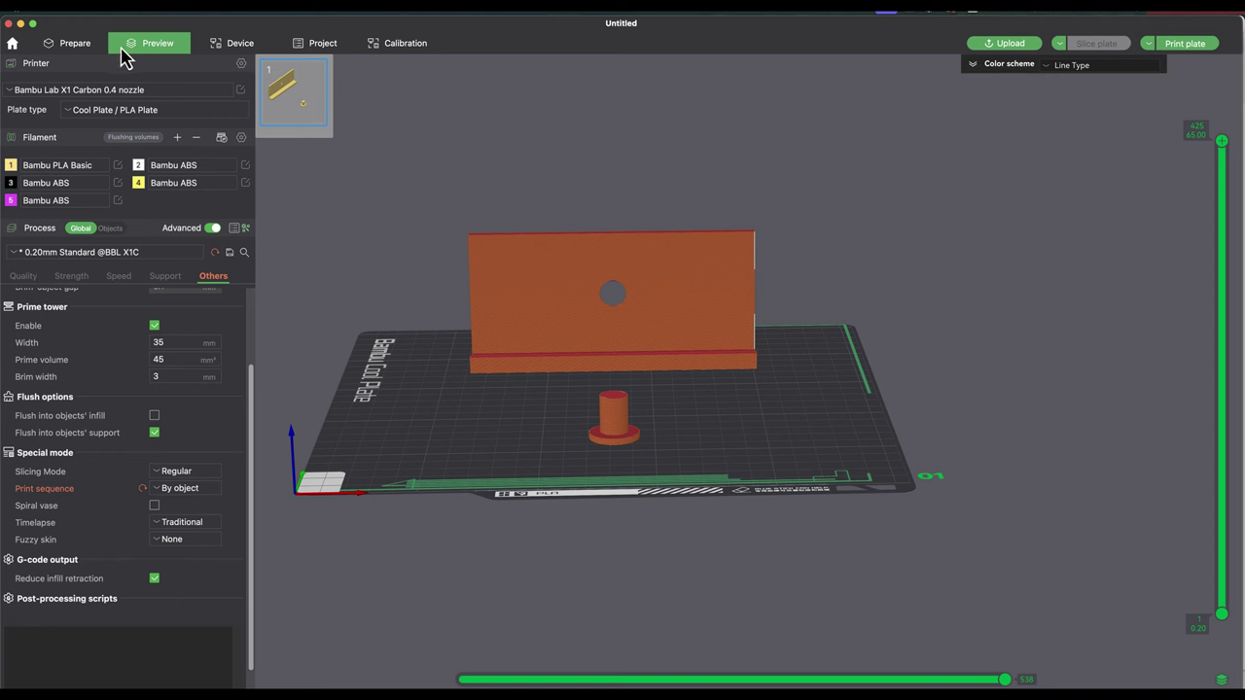
- Return to plate preparation and assign filament 2 to both the bracket and the pin
{"action": "left_click", "coordinate": [61, 45]}
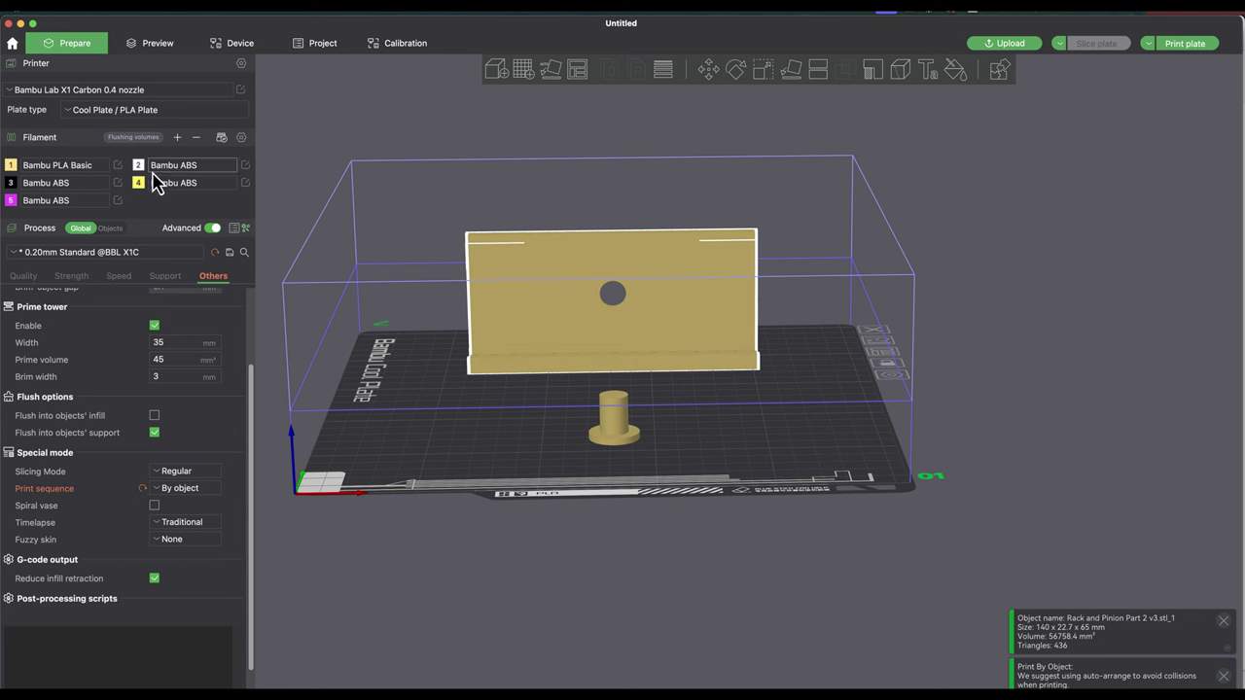
{"action": "key", "text": "2"}
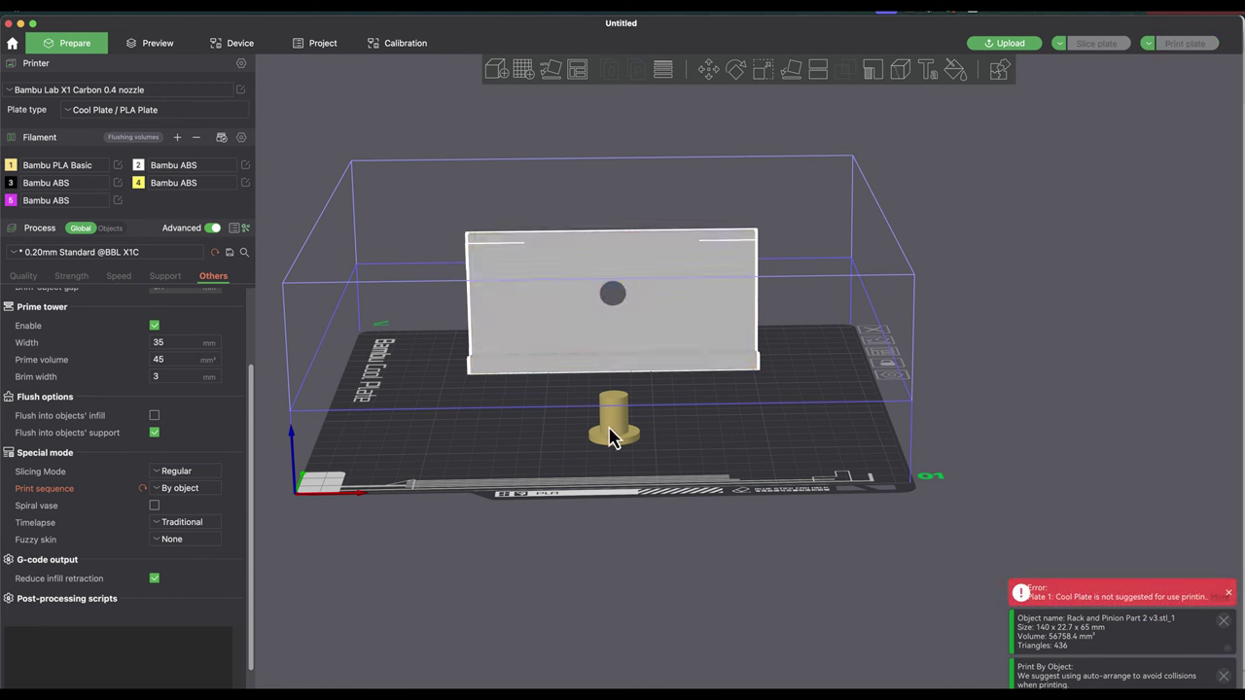
{"action": "left_click", "coordinate": [611, 435]}
{"action": "key", "text": "2"}
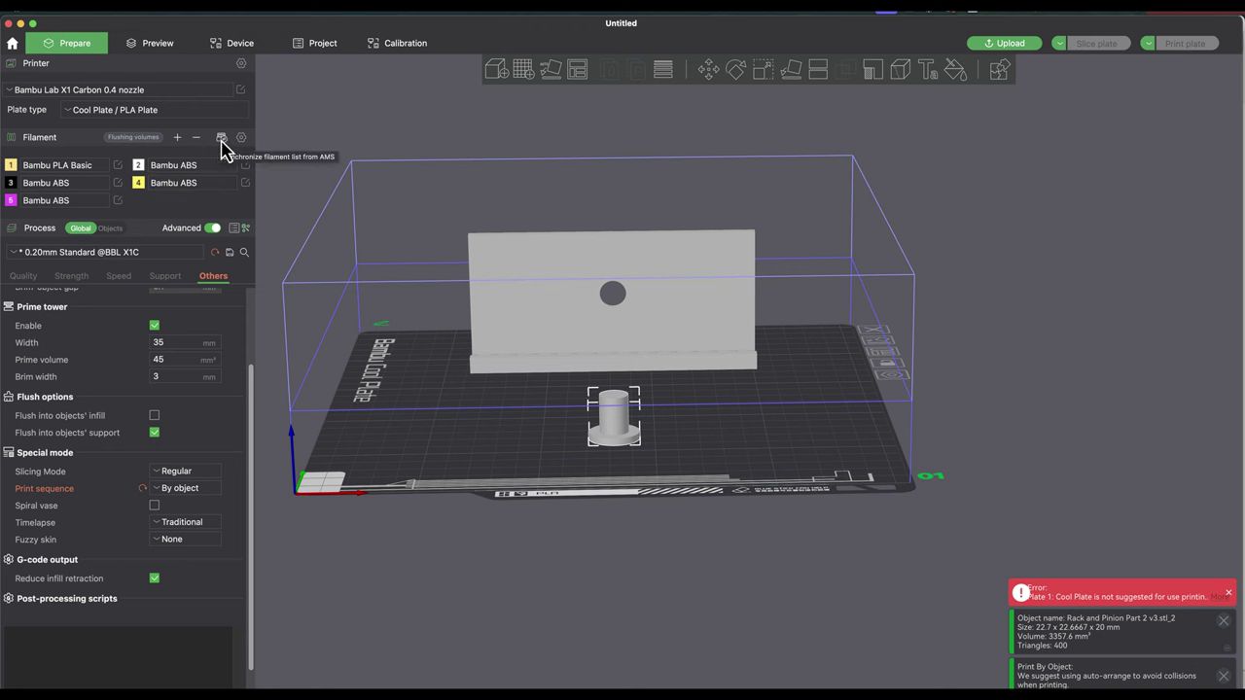
- Resync all filaments in the list from the AMS
{"action": "left_click", "coordinate": [222, 148]}
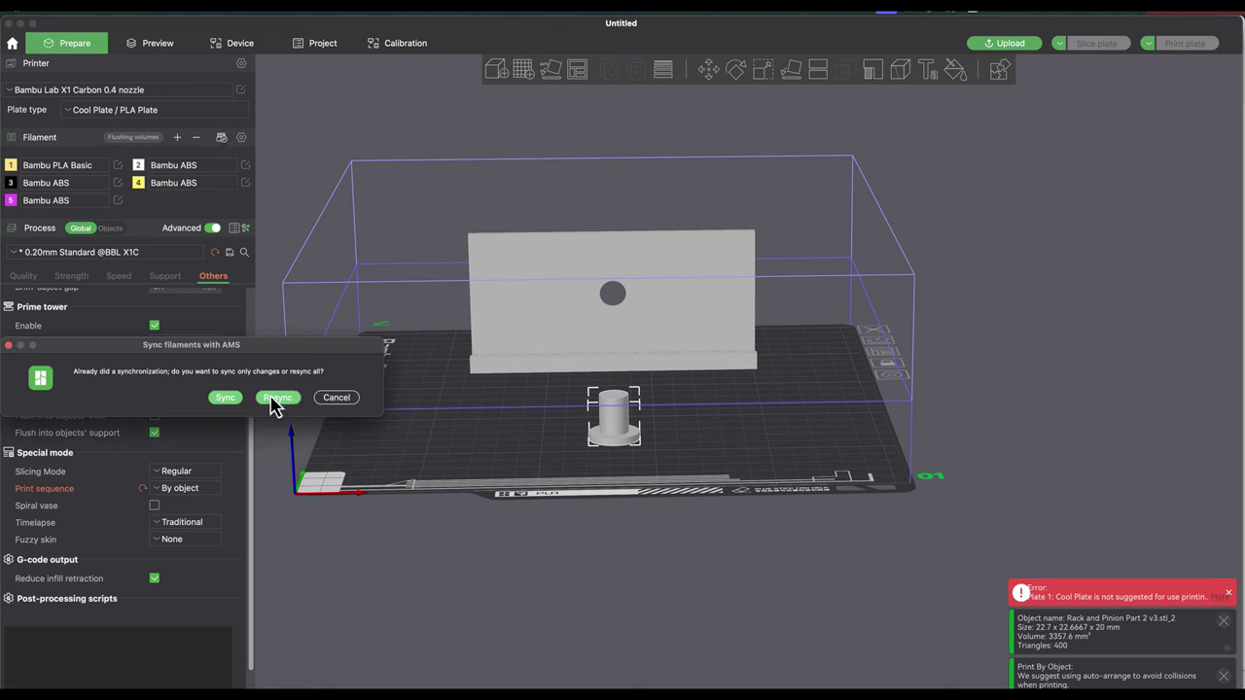
{"action": "left_click", "coordinate": [276, 398]}
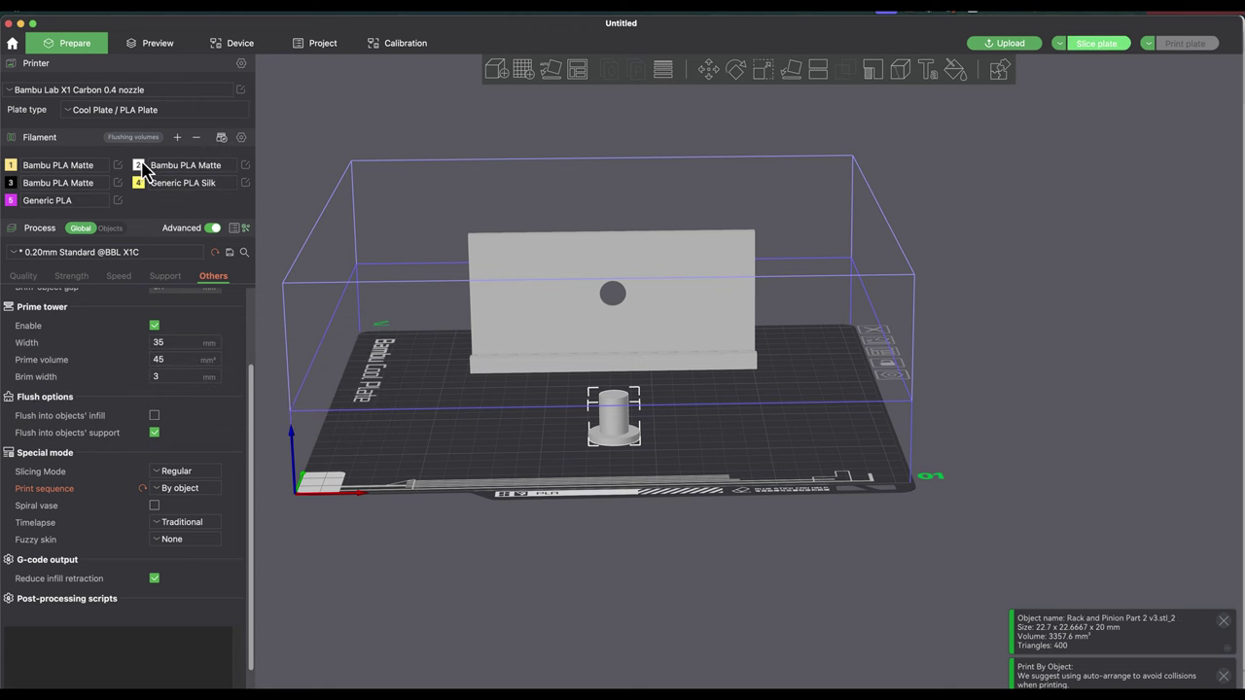